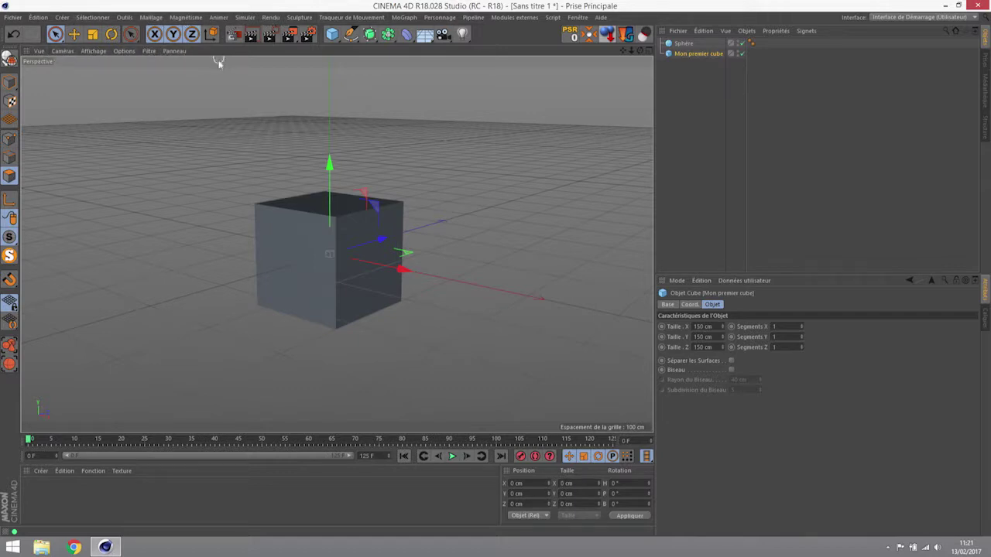
Step: View the scene in the four-view layout and return to the single Perspective view
{"action": "middle_click", "coordinate": [231, 88]}
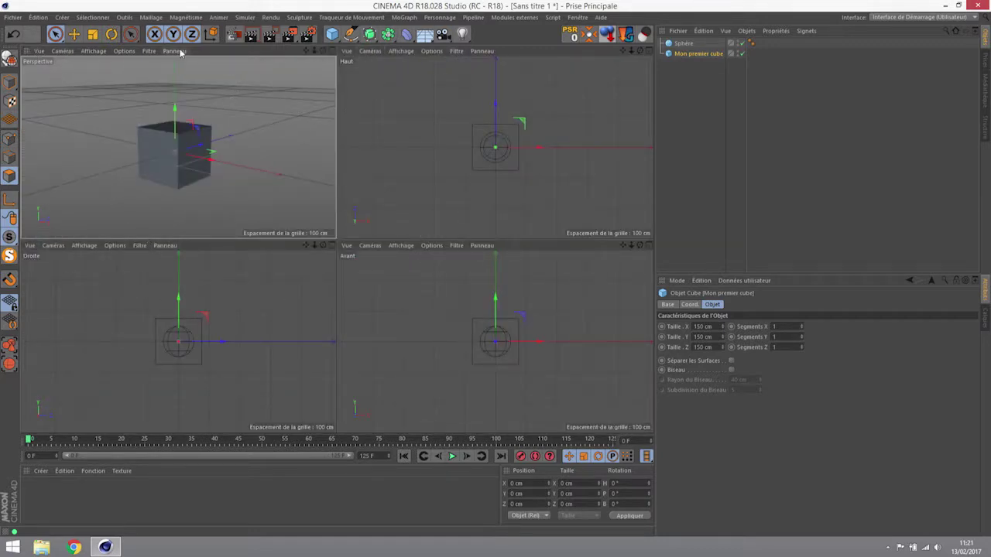
{"action": "middle_click", "coordinate": [226, 119]}
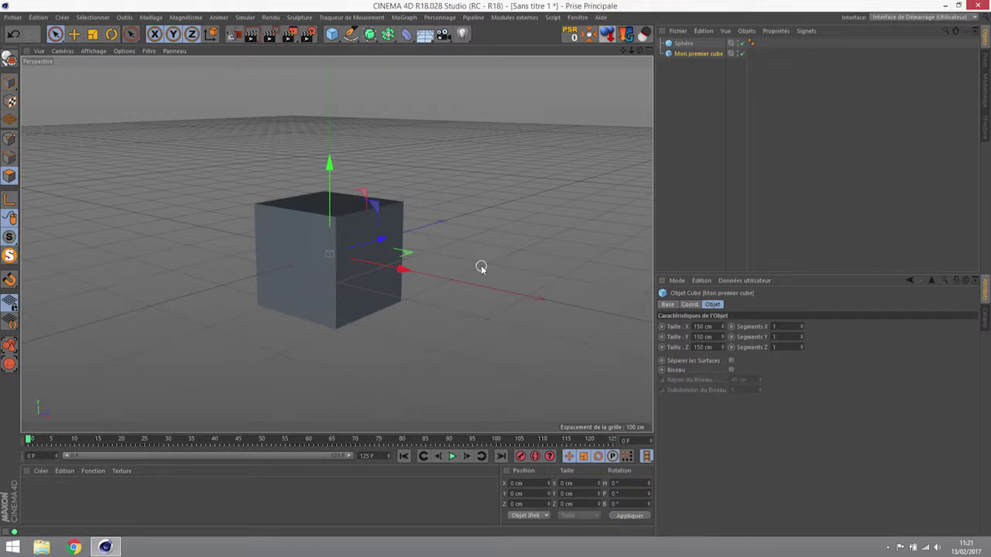
Step: Hide the grid in the Perspective view with the Grille filter and show it again
{"action": "left_click", "coordinate": [147, 51]}
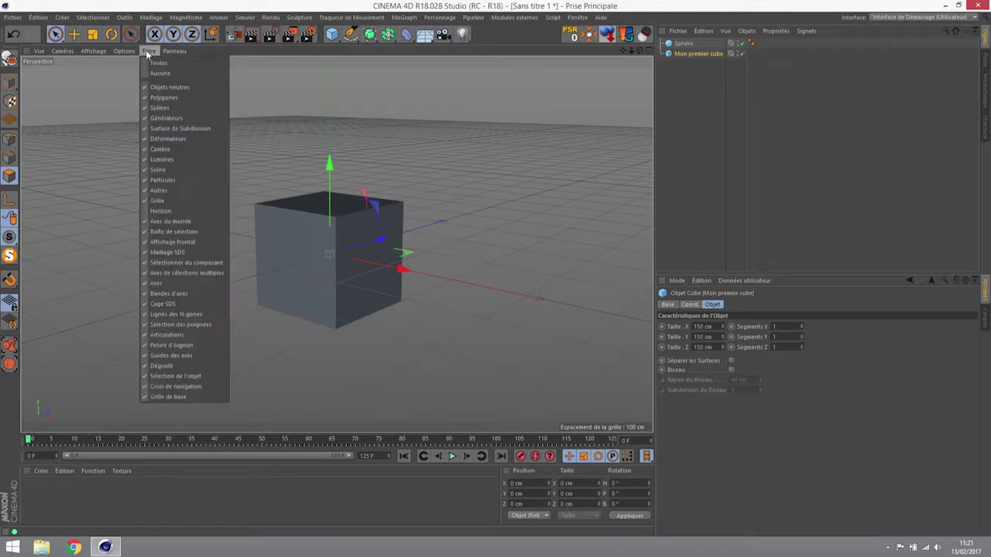
{"action": "left_click", "coordinate": [164, 201]}
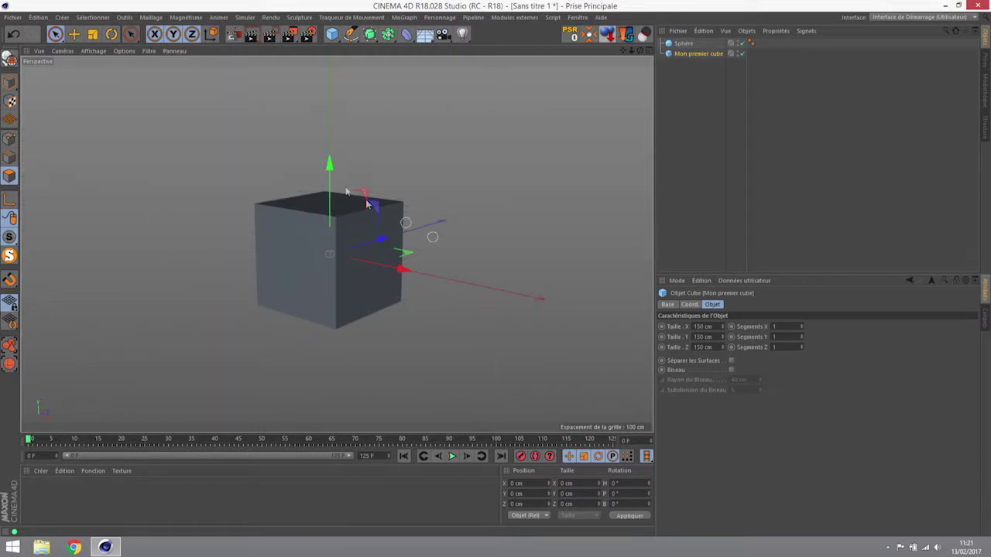
{"action": "left_click", "coordinate": [147, 51]}
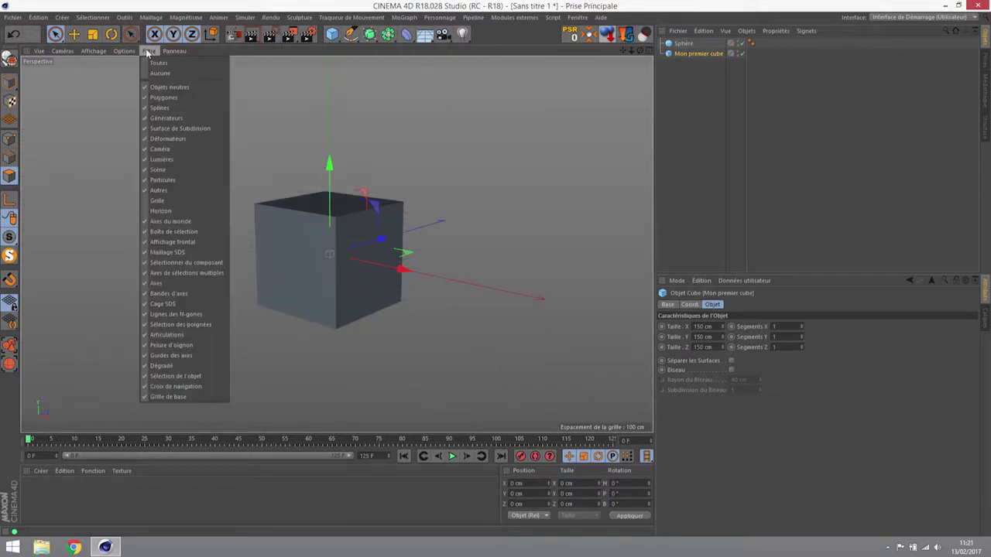
{"action": "left_click", "coordinate": [159, 201]}
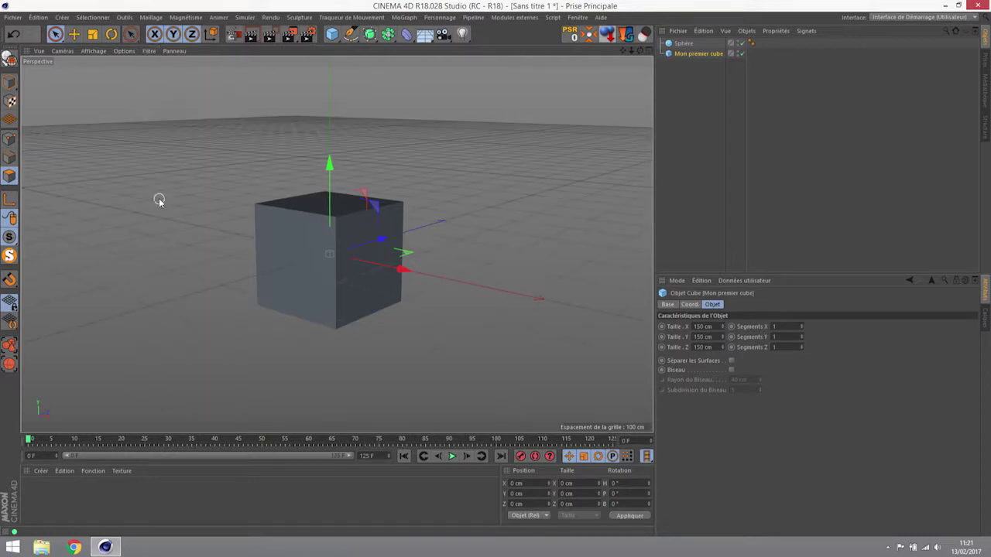
Step: Turn off the Axes display filter to hide the cube's axis handles and turn it back on
{"action": "left_click", "coordinate": [147, 51]}
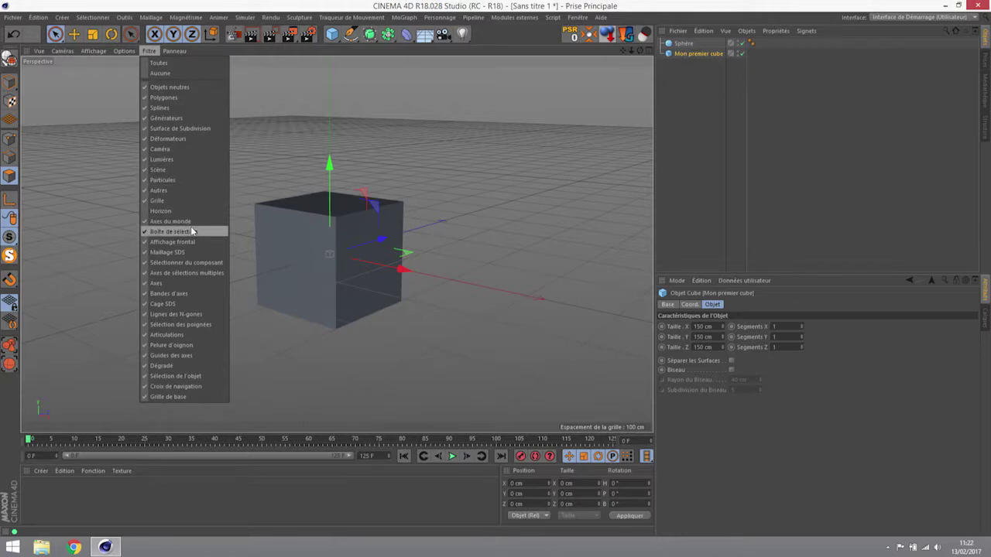
{"action": "left_click", "coordinate": [152, 272]}
{"action": "left_click", "coordinate": [149, 51]}
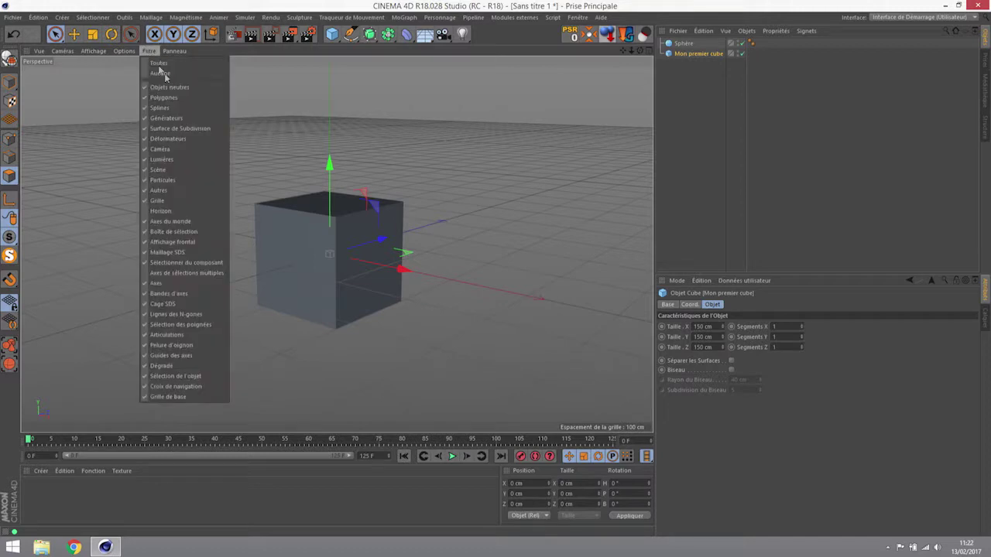
{"action": "left_click", "coordinate": [159, 283]}
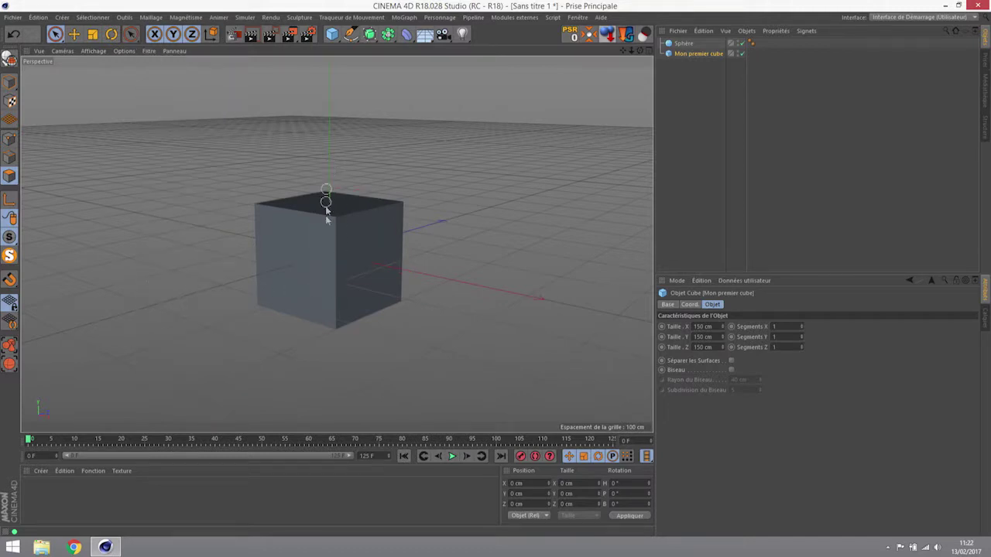
{"action": "left_click", "coordinate": [147, 50]}
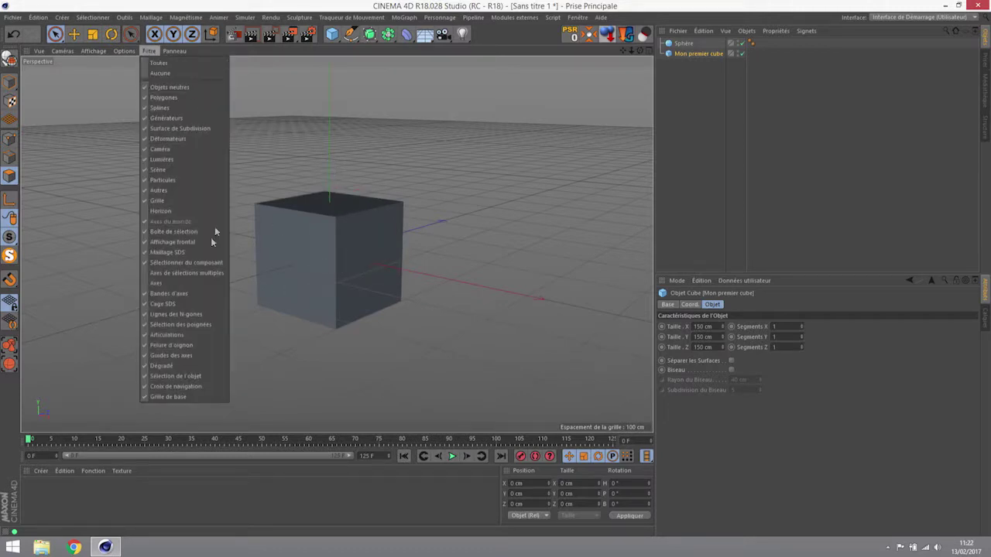
{"action": "left_click", "coordinate": [172, 273]}
{"action": "left_click", "coordinate": [149, 52]}
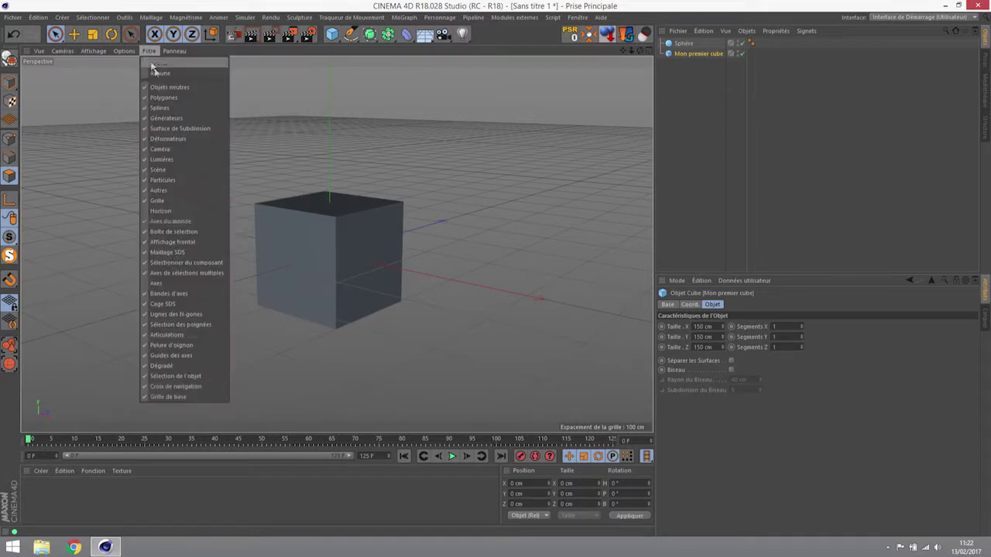
{"action": "left_click", "coordinate": [159, 285]}
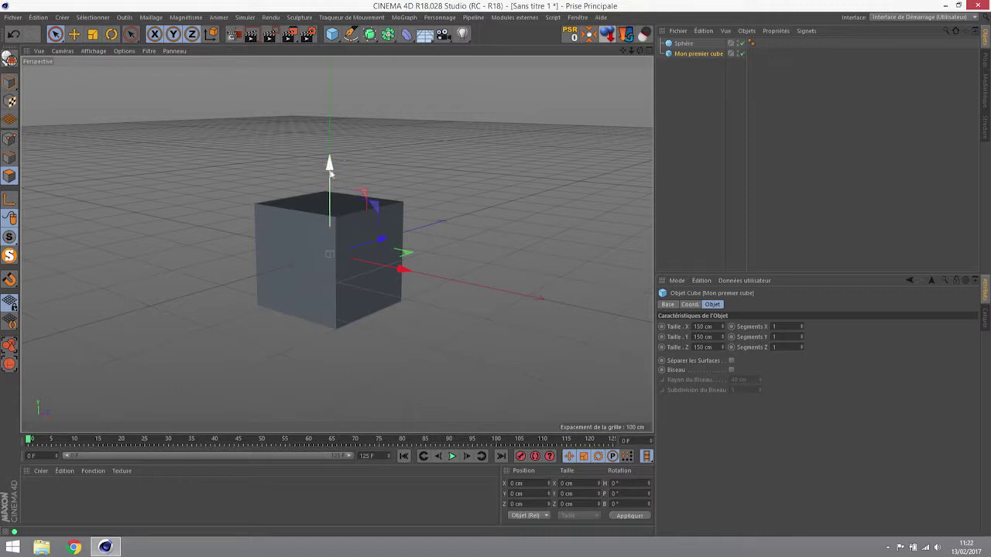
Step: Raise Mon premier cube along its vertical axis and delete it from the scene
{"action": "mouse_move", "coordinate": [326, 171]}
{"action": "left_mouse_down"}
{"action": "mouse_move", "coordinate": [328, 190]}
{"action": "mouse_move", "coordinate": [334, 140]}
{"action": "mouse_move", "coordinate": [341, 165]}
{"action": "left_mouse_up"}
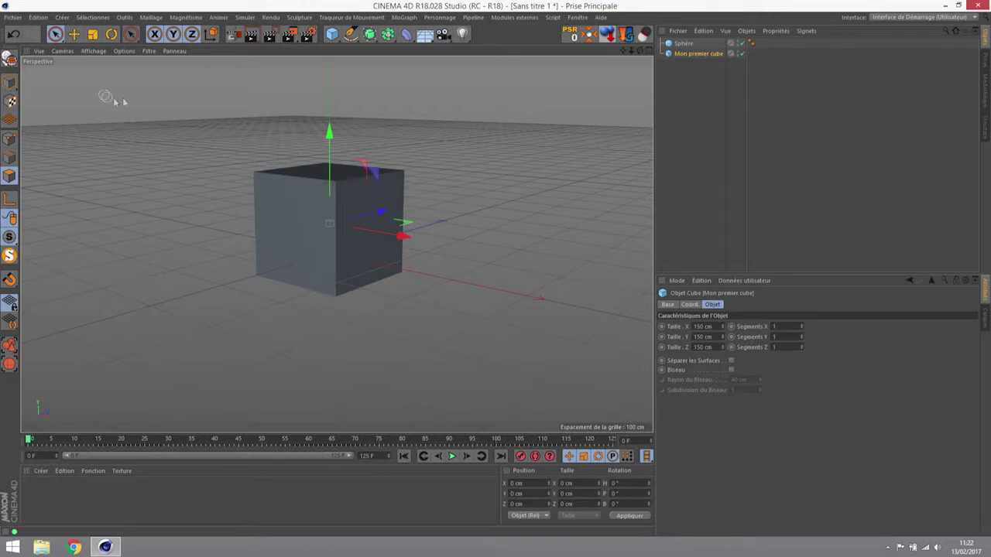
{"action": "left_click", "coordinate": [149, 50]}
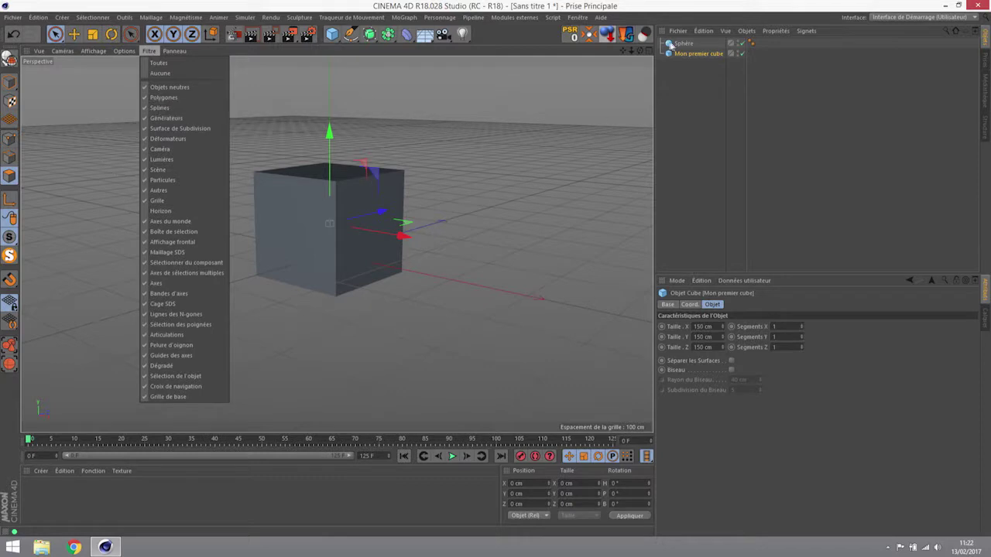
{"action": "left_click", "coordinate": [689, 79]}
{"action": "key", "text": "Delete"}
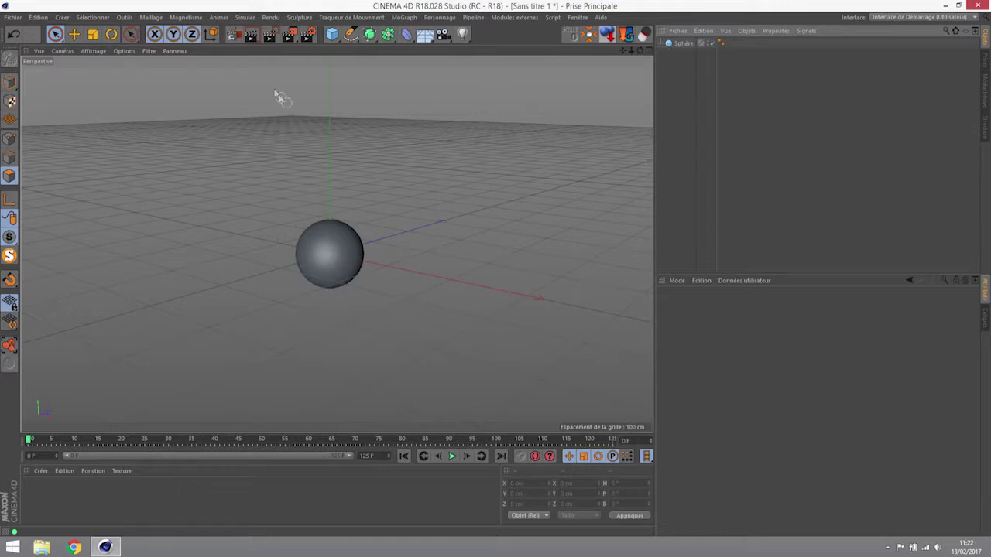
Step: Set the sphere's radius (Rayon) to 100 cm
{"action": "left_click", "coordinate": [333, 35]}
{"action": "left_click", "coordinate": [684, 44]}
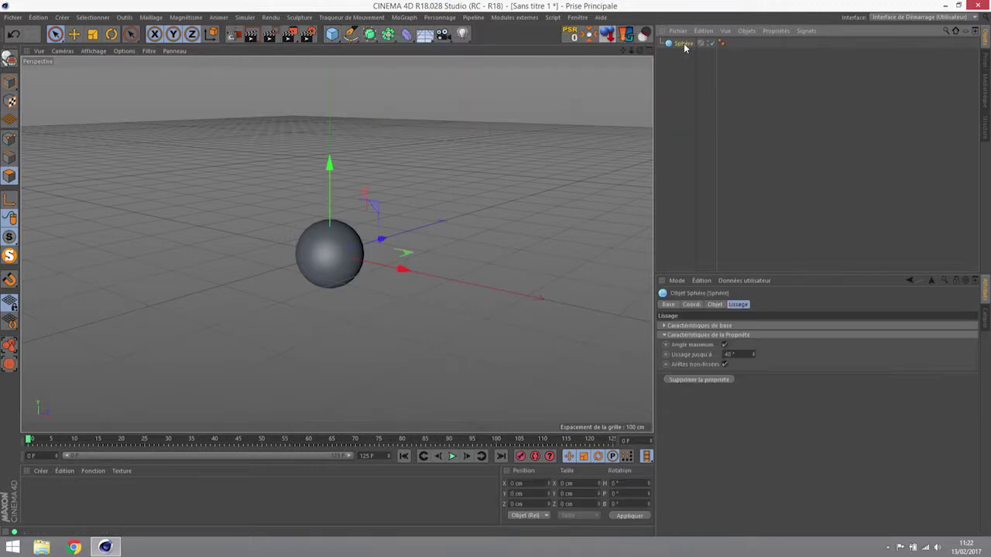
{"action": "left_click", "coordinate": [714, 304]}
{"action": "double_click", "coordinate": [735, 327]}
{"action": "type", "text": "100"}
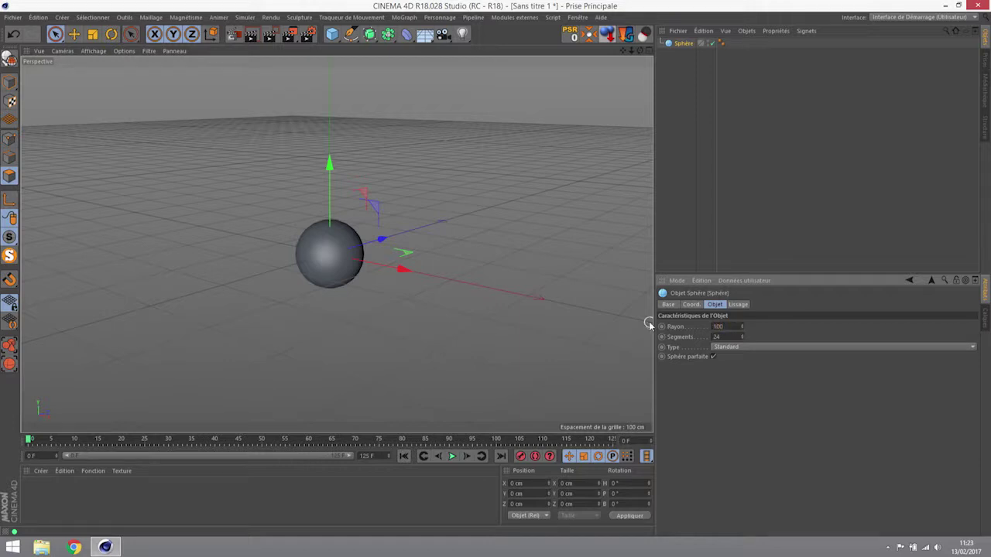
{"action": "key", "text": "Return"}
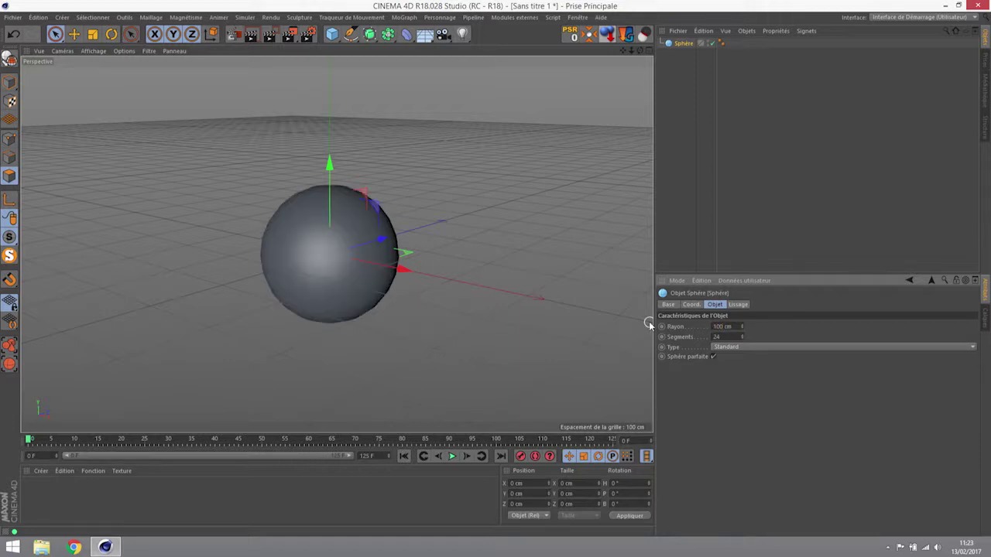
Step: Set the viewport display mode to Ombrage de Gouraud (lignes) so the sphere's segments are drawn
{"action": "double_click", "coordinate": [718, 337]}
{"action": "left_click", "coordinate": [93, 51]}
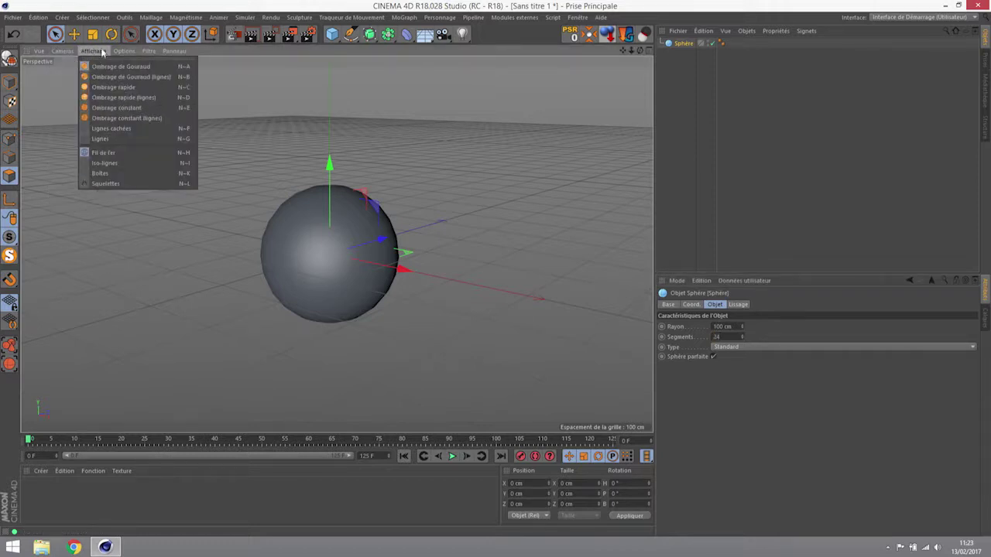
{"action": "left_click", "coordinate": [159, 78]}
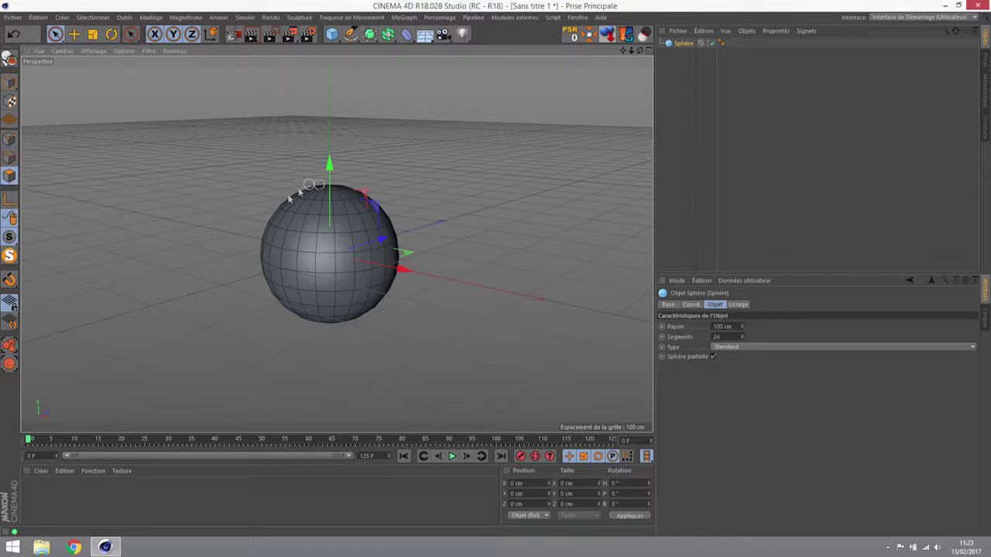
Step: Try 140 segments on the sphere and reduce its Segments value to 20
{"action": "left_click", "coordinate": [9, 177]}
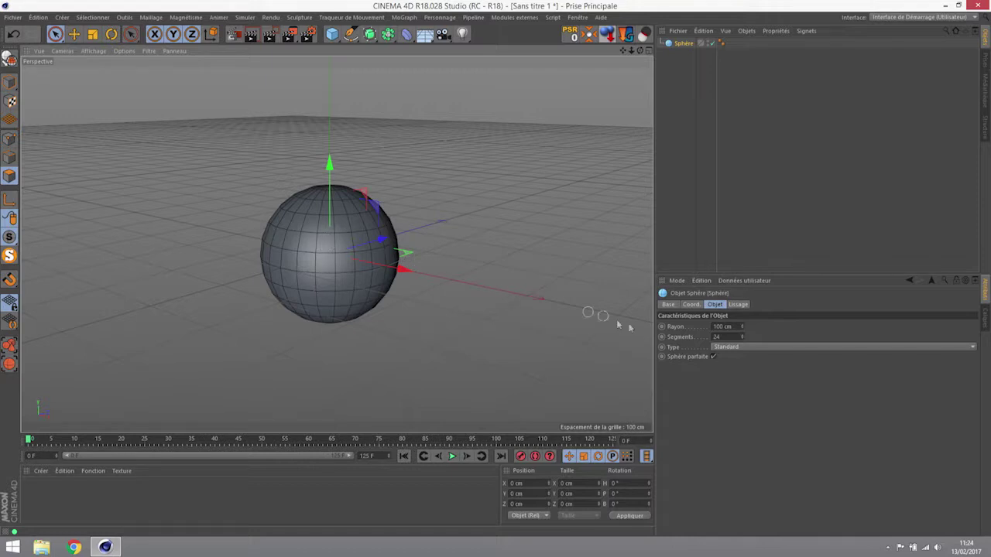
{"action": "left_click_drag", "start_coordinate": [744, 338], "coordinate": [744, 336]}
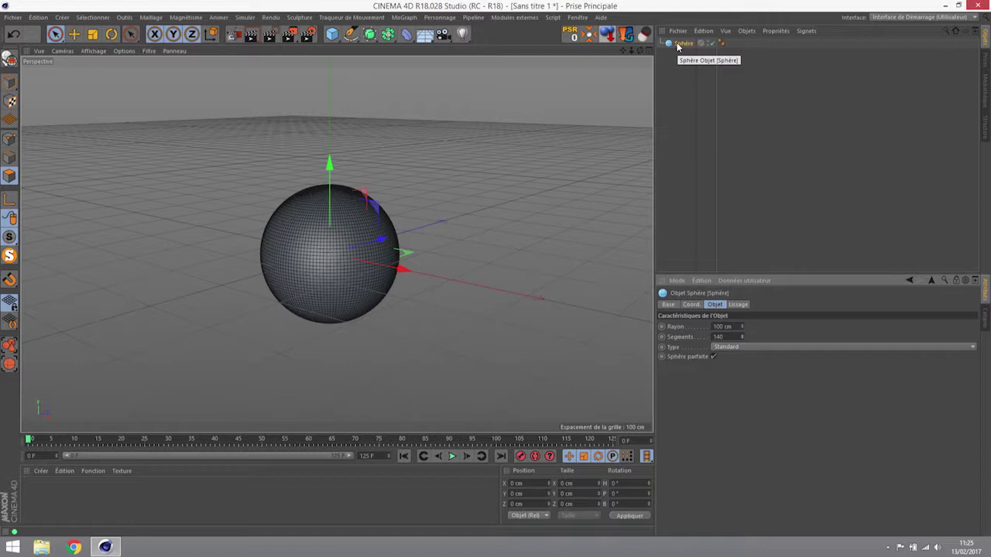
{"action": "left_click_drag", "start_coordinate": [736, 337], "coordinate": [676, 337]}
{"action": "type", "text": "20"}
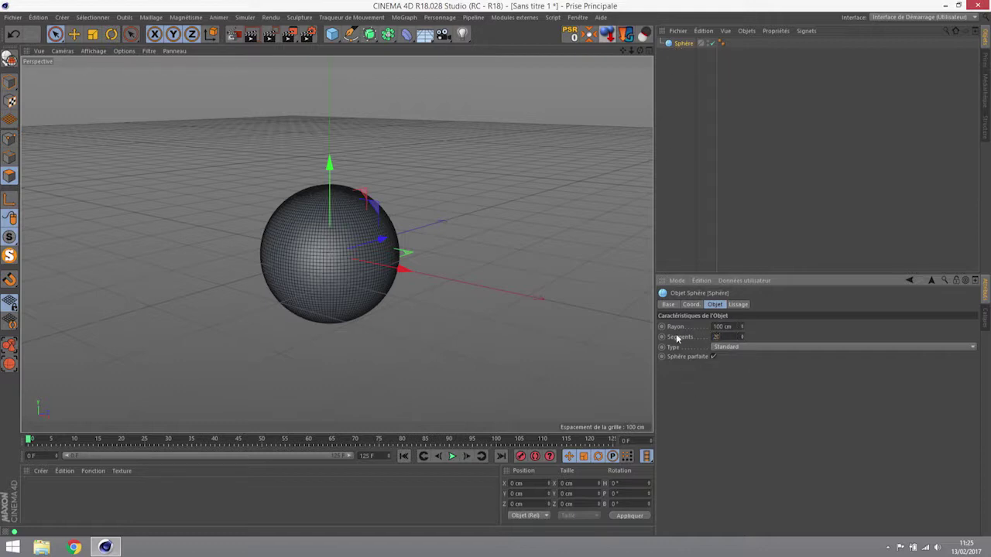
{"action": "key", "text": "Return"}
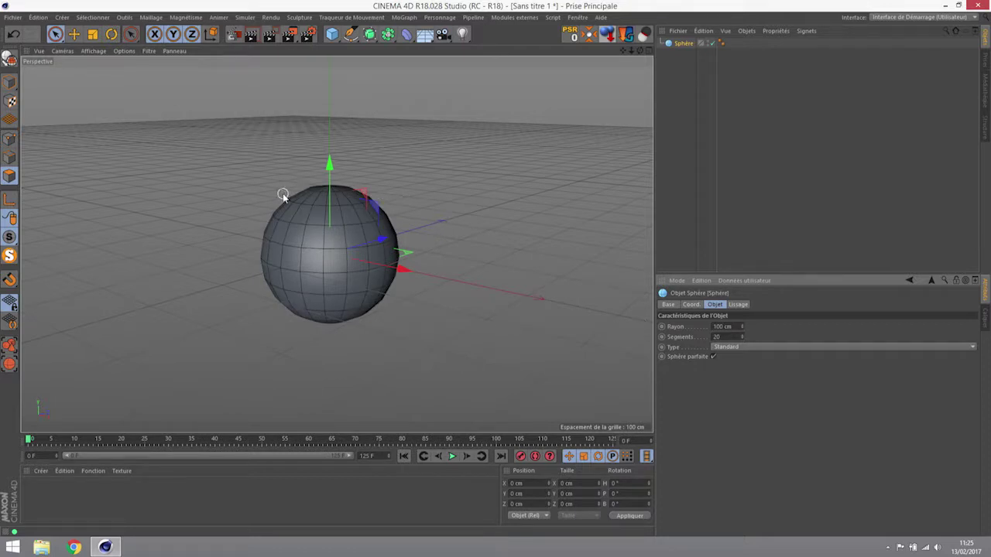
Step: Render the 20-segment sphere in the Visualiseur and close the render window
{"action": "left_click", "coordinate": [714, 357]}
{"action": "left_click", "coordinate": [289, 36]}
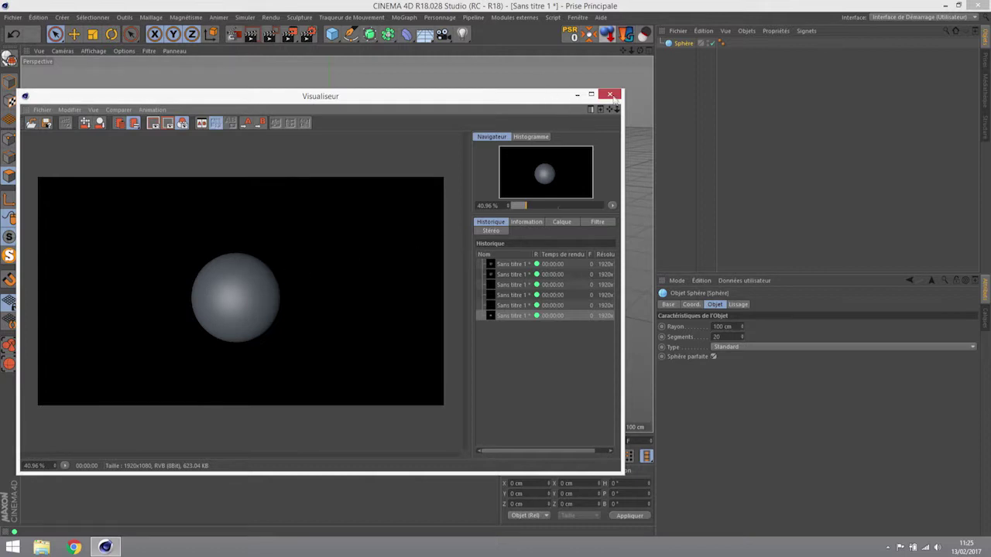
{"action": "left_click", "coordinate": [611, 94]}
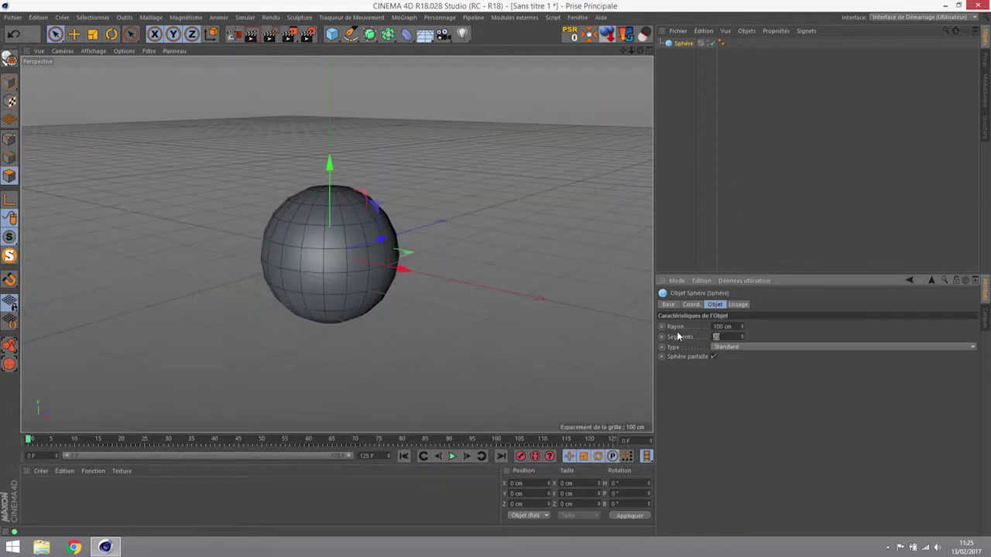
Step: Set the sphere's Segments to 8 and check its render in the Visualiseur, closing the render window
{"action": "type", "text": "8"}
{"action": "key", "text": "Return"}
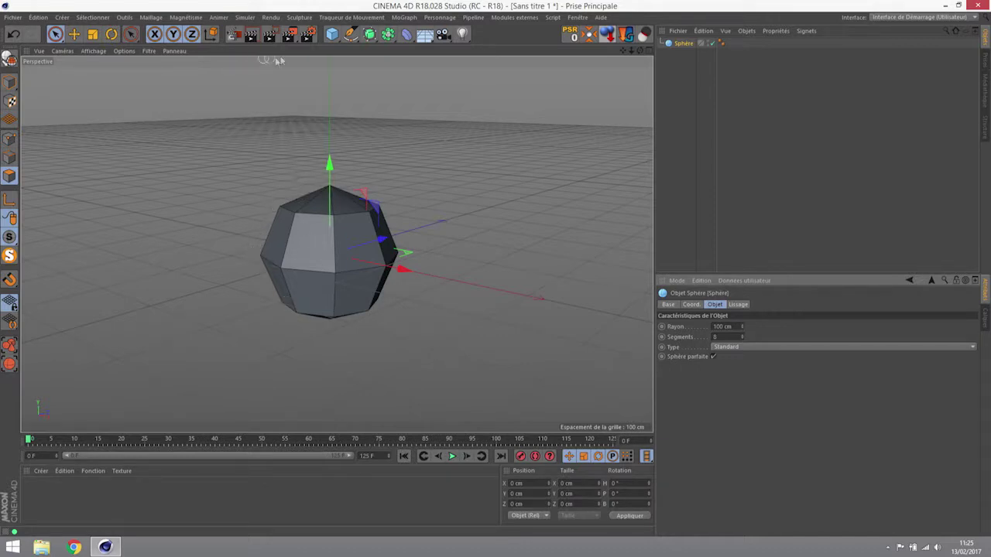
{"action": "left_click", "coordinate": [289, 34]}
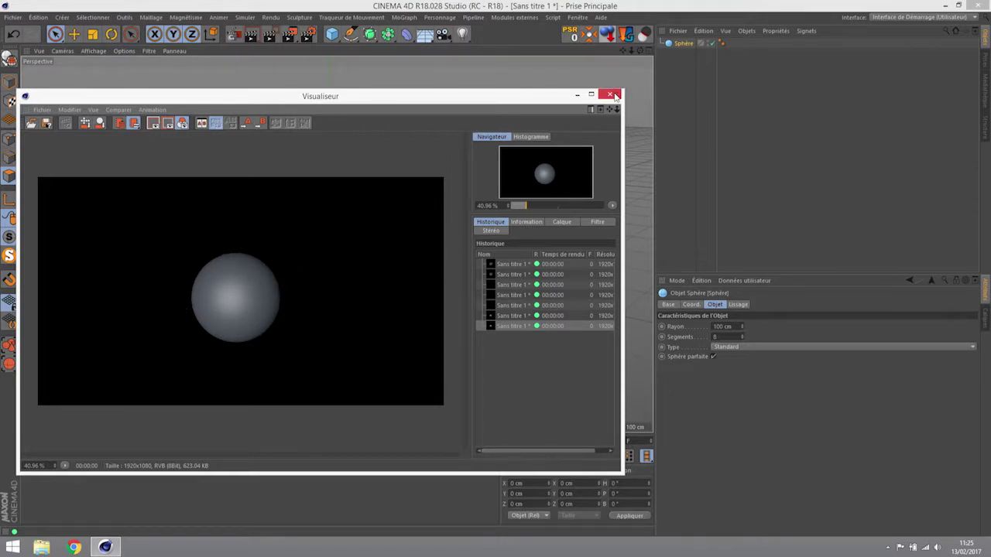
{"action": "left_click", "coordinate": [611, 95]}
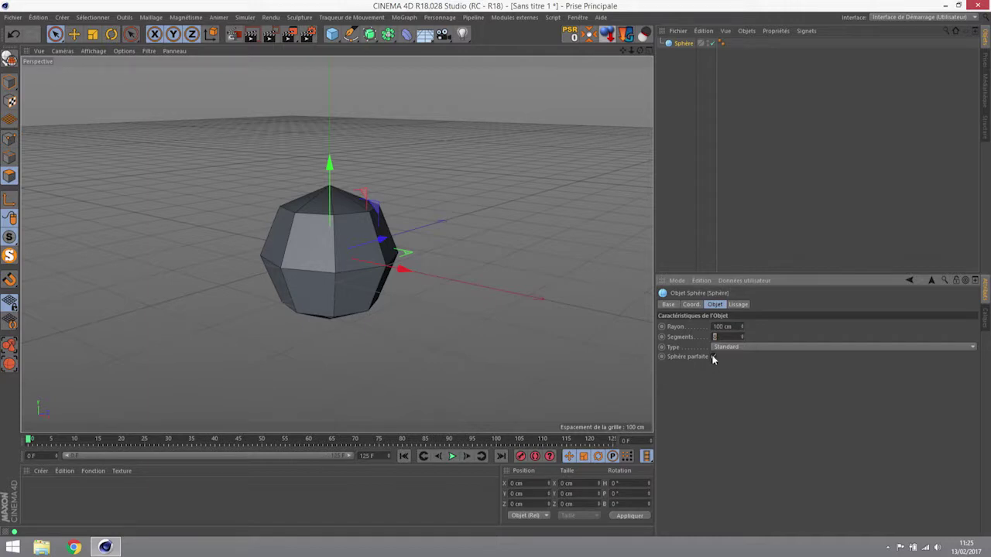
Step: Try the Ombrage rapide and Ombrage rapide (lignes) display modes and return to Ombrage de Gouraud (lignes)
{"action": "left_click", "coordinate": [713, 357]}
{"action": "left_click", "coordinate": [94, 51]}
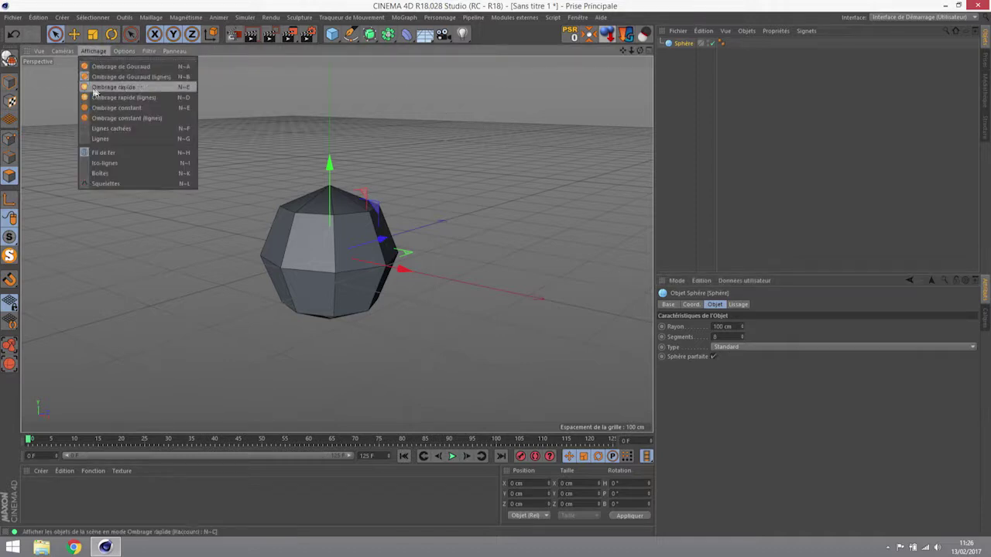
{"action": "left_click", "coordinate": [109, 87]}
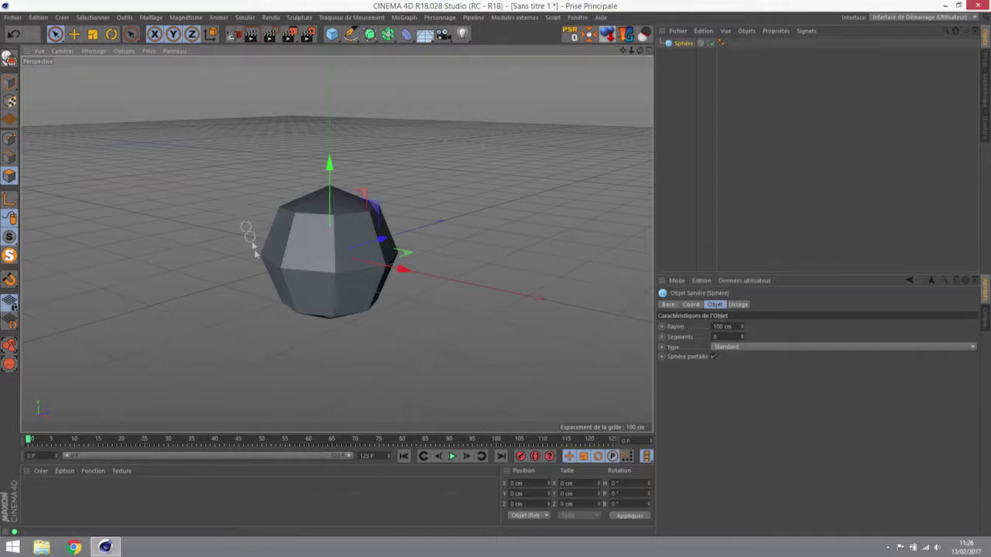
{"action": "left_click", "coordinate": [90, 50]}
{"action": "left_click", "coordinate": [112, 99]}
{"action": "left_click", "coordinate": [93, 51]}
{"action": "left_click", "coordinate": [111, 76]}
Step: Set the Perspective view's display mode to Ombrage rapide (lignes)
{"action": "left_click", "coordinate": [96, 51]}
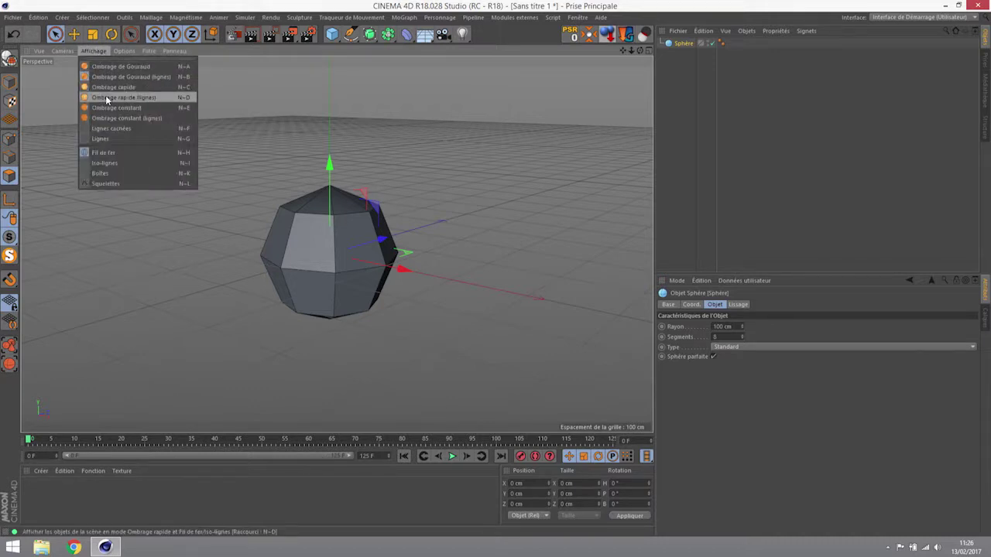
{"action": "left_click", "coordinate": [107, 98]}
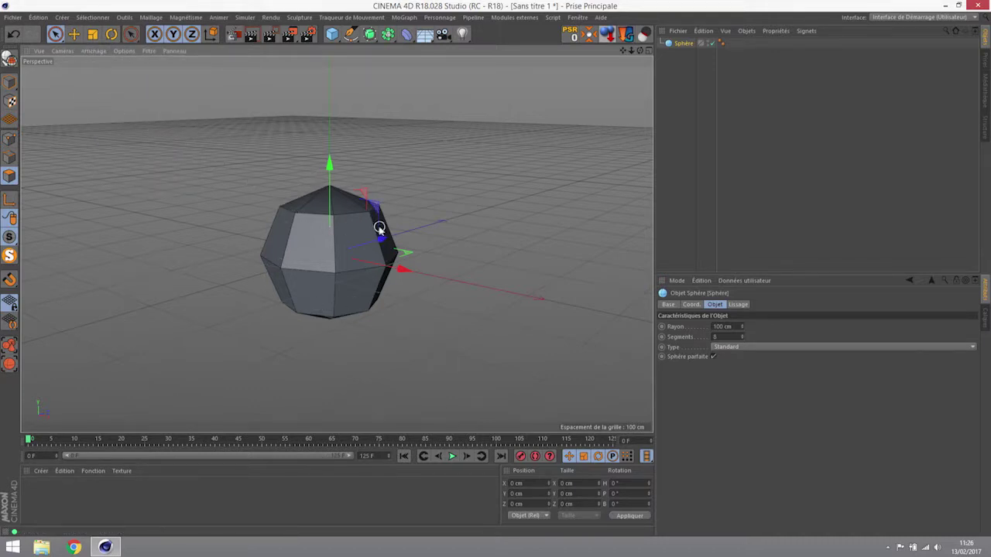
{"action": "left_click", "coordinate": [95, 52]}
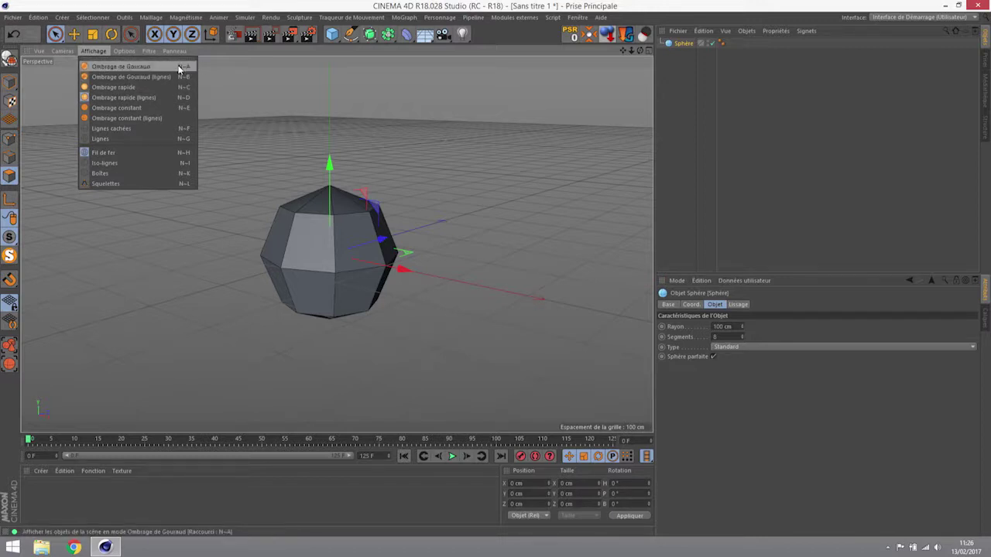
{"action": "left_click", "coordinate": [291, 234]}
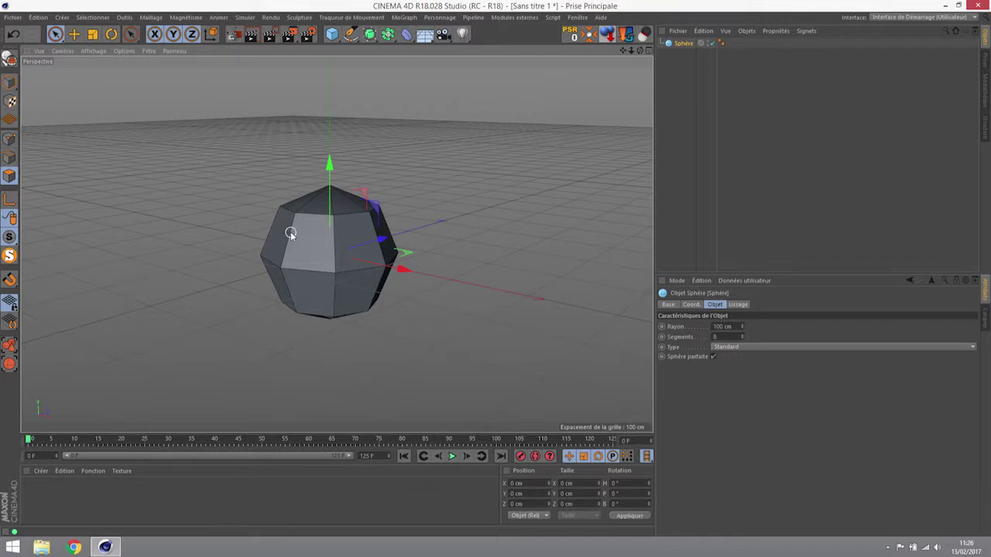
Step: Switch the Perspective view's display to Ombrage de Gouraud and back to Ombrage de Gouraud (lignes)
{"action": "key", "text": "n"}
{"action": "key", "text": "a"}
{"action": "key", "text": "n"}
{"action": "key", "text": "b"}
{"action": "key", "text": "n"}
{"action": "key", "text": "Escape"}
{"action": "key", "text": "n"}
{"action": "key", "text": "Escape"}
Step: Try the Ombrage constant (lignes), Ombrage constant, Lignes cachées and Lignes display modes and return to Ombrage de Gouraud (lignes)
{"action": "left_click", "coordinate": [92, 51]}
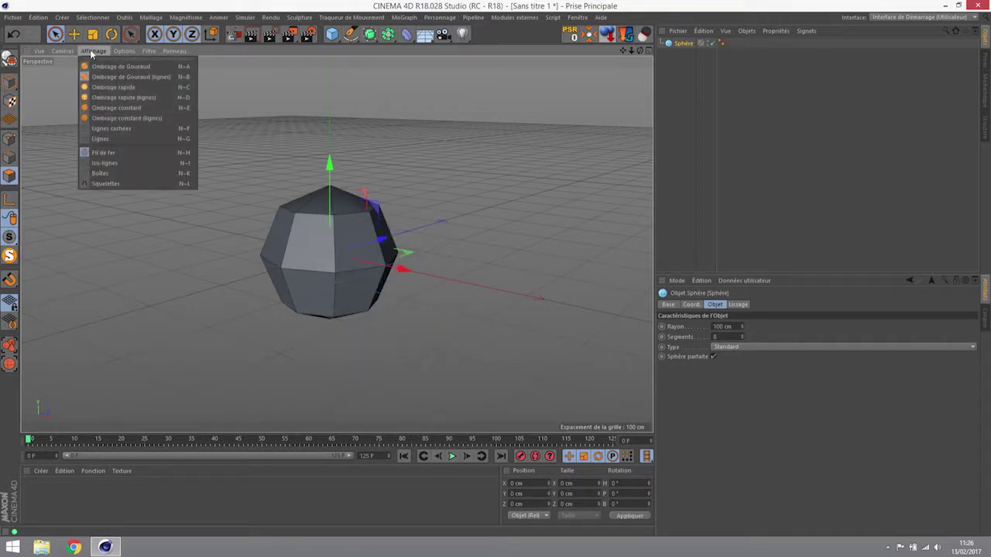
{"action": "left_click", "coordinate": [109, 118]}
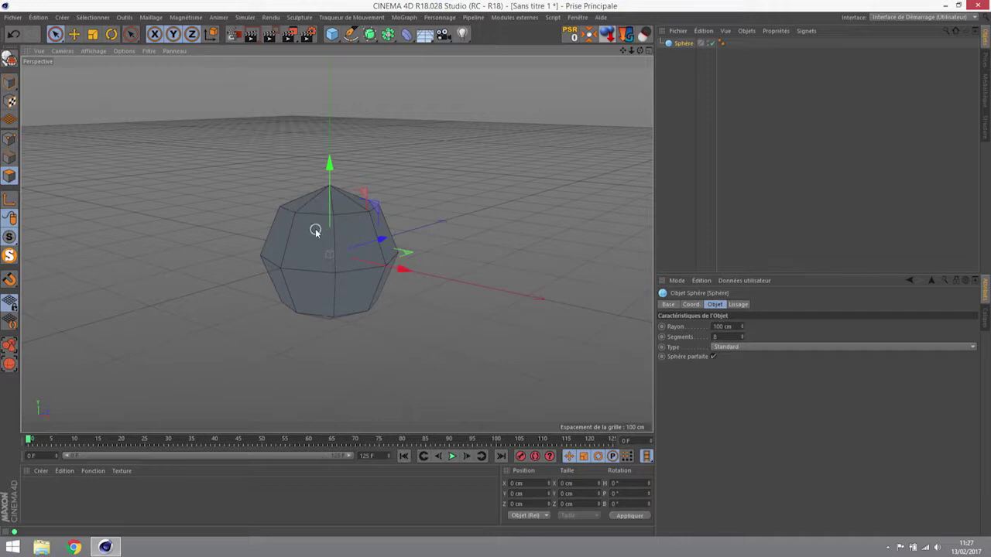
{"action": "left_click", "coordinate": [93, 51]}
{"action": "left_click", "coordinate": [116, 105]}
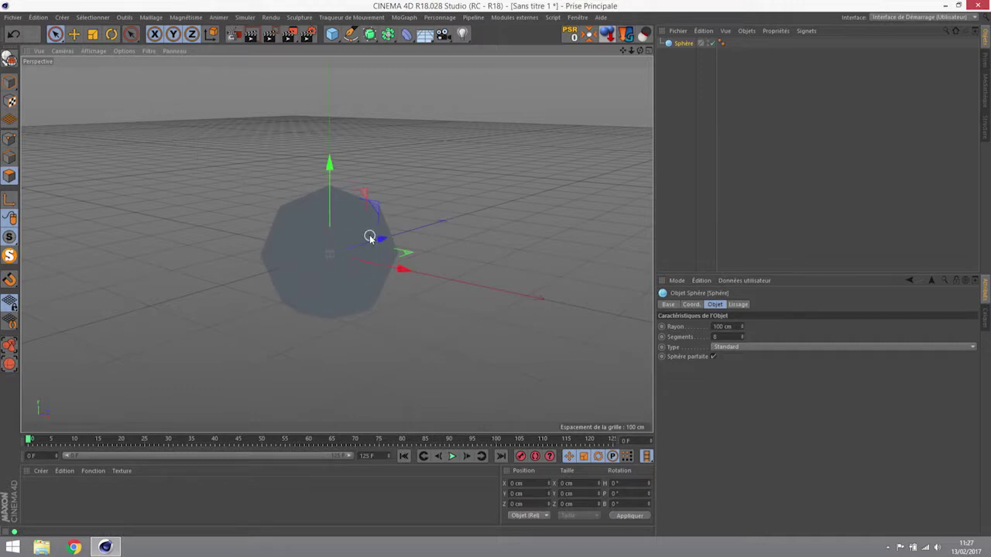
{"action": "left_click", "coordinate": [93, 50]}
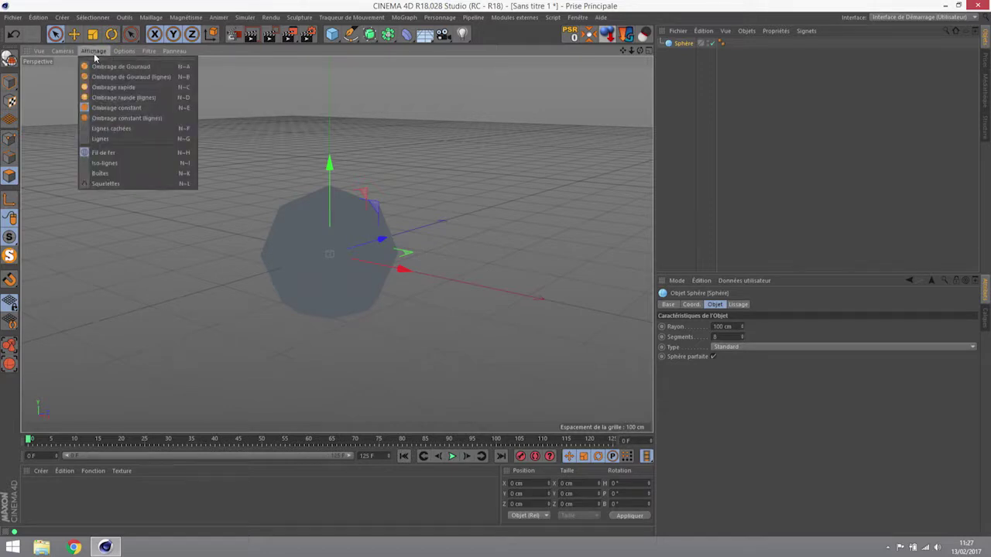
{"action": "left_click", "coordinate": [99, 139]}
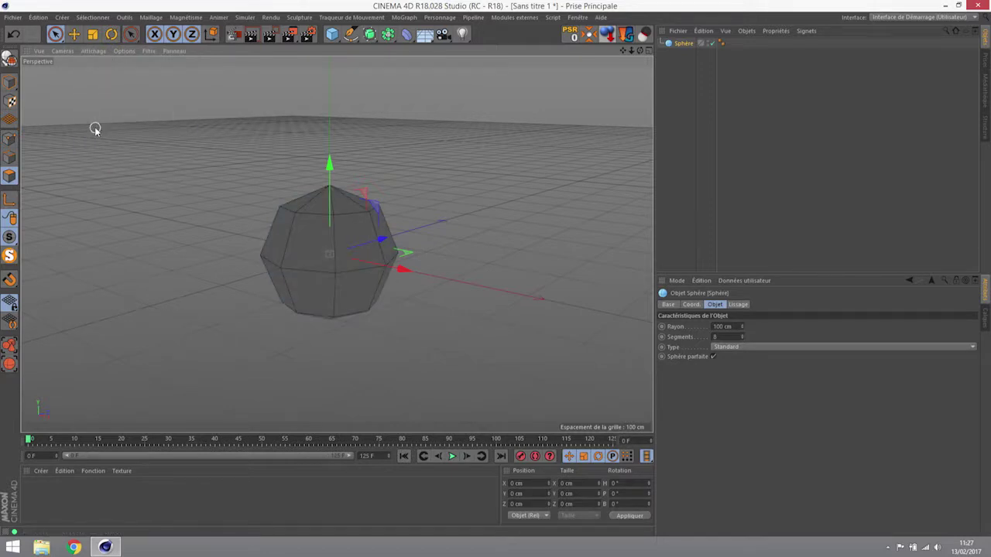
{"action": "left_click", "coordinate": [94, 51]}
{"action": "left_click", "coordinate": [100, 137]}
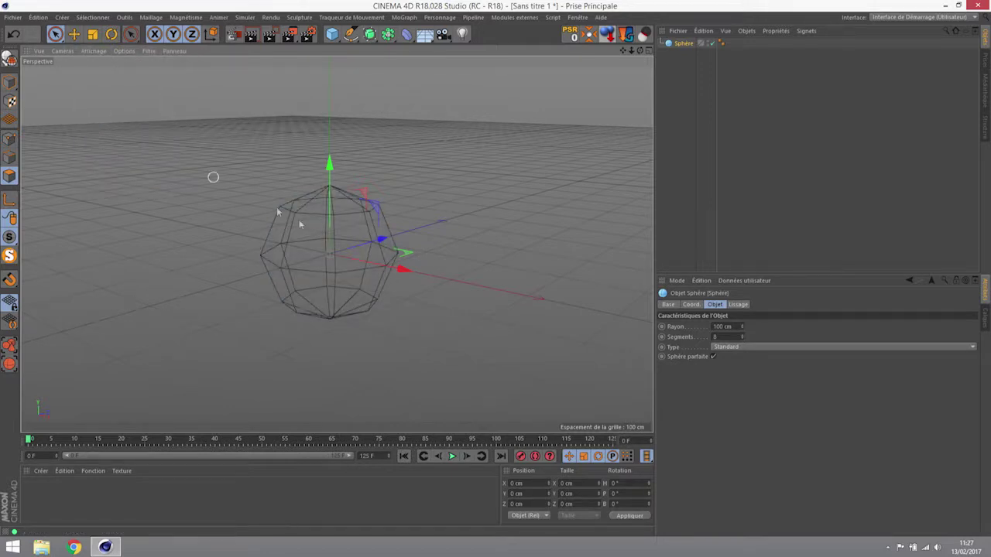
{"action": "left_click", "coordinate": [94, 50]}
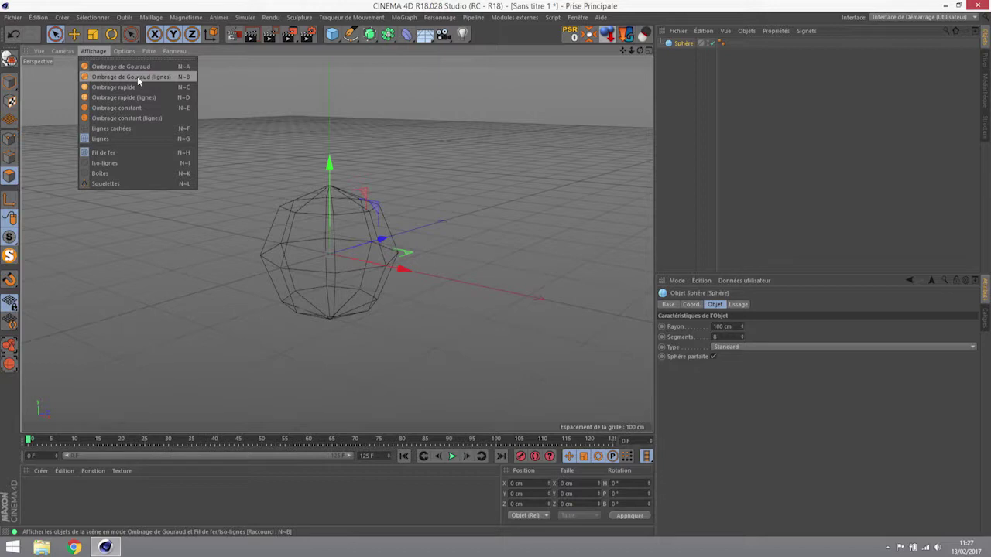
{"action": "left_click", "coordinate": [133, 77]}
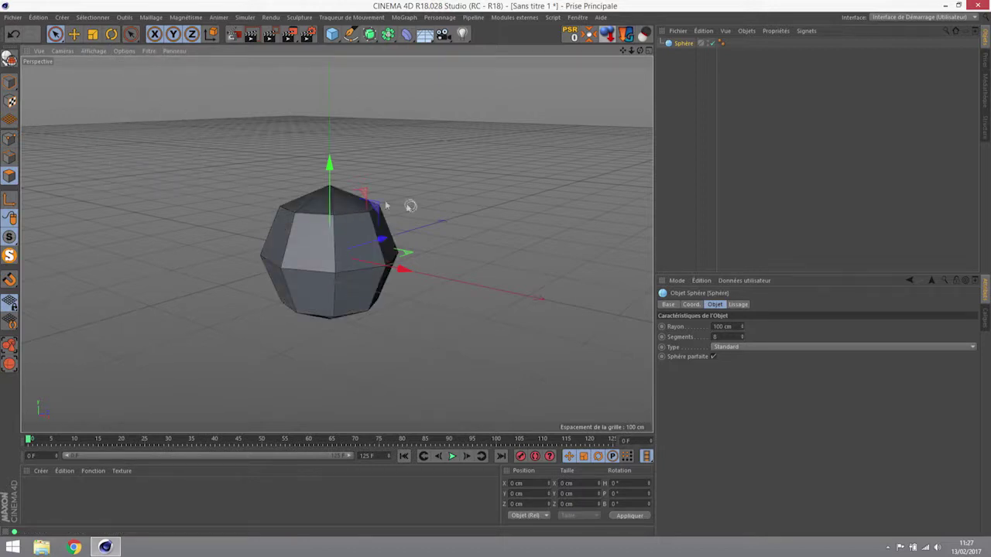
Step: Show all four views and switch the Avant view's camera first to Bas and finally to Gauche
{"action": "middle_click", "coordinate": [326, 192]}
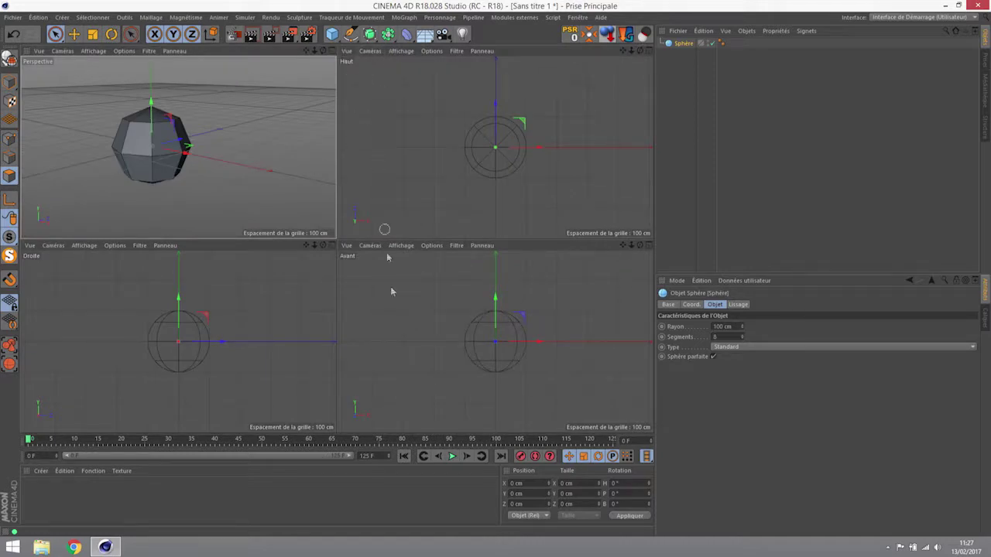
{"action": "left_click", "coordinate": [414, 295]}
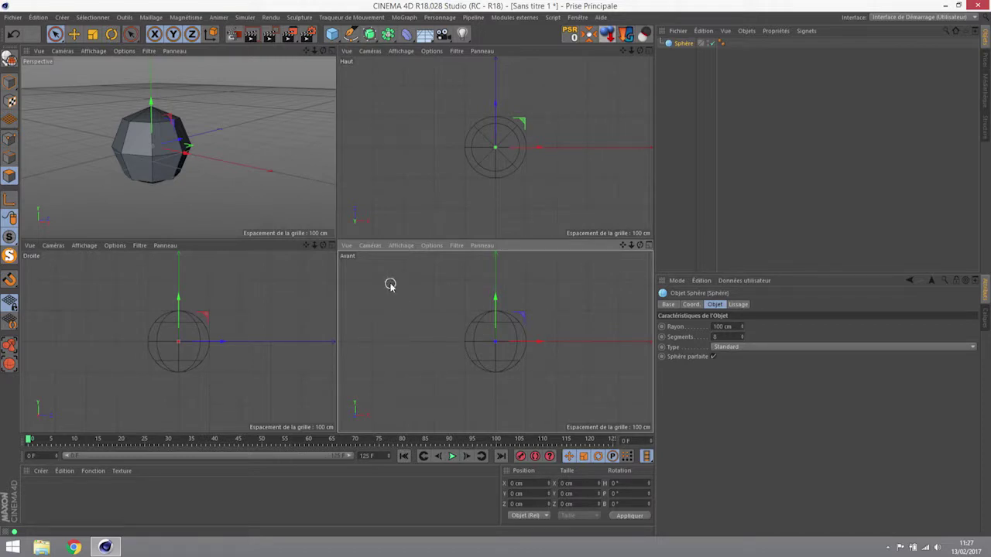
{"action": "left_click", "coordinate": [346, 246]}
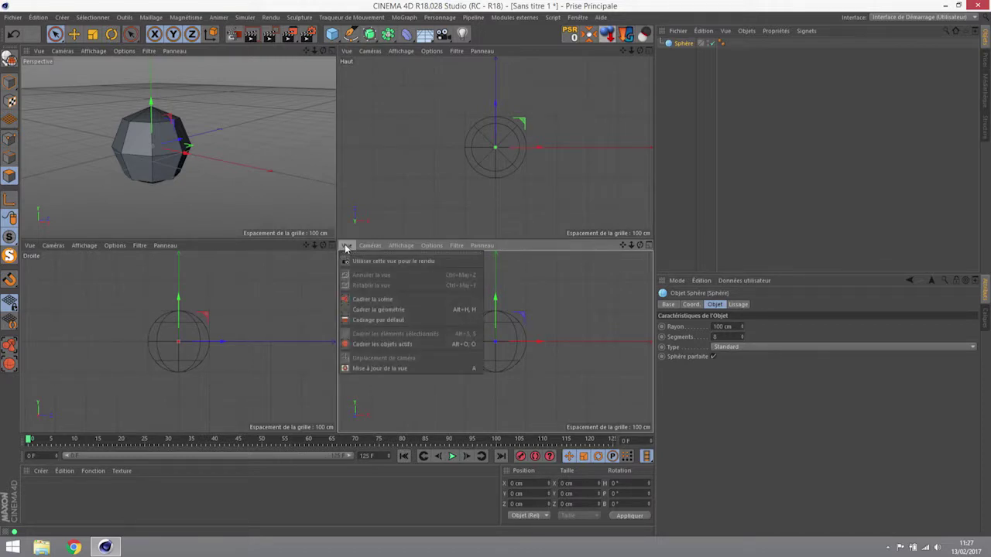
{"action": "mouse_move", "coordinate": [370, 246]}
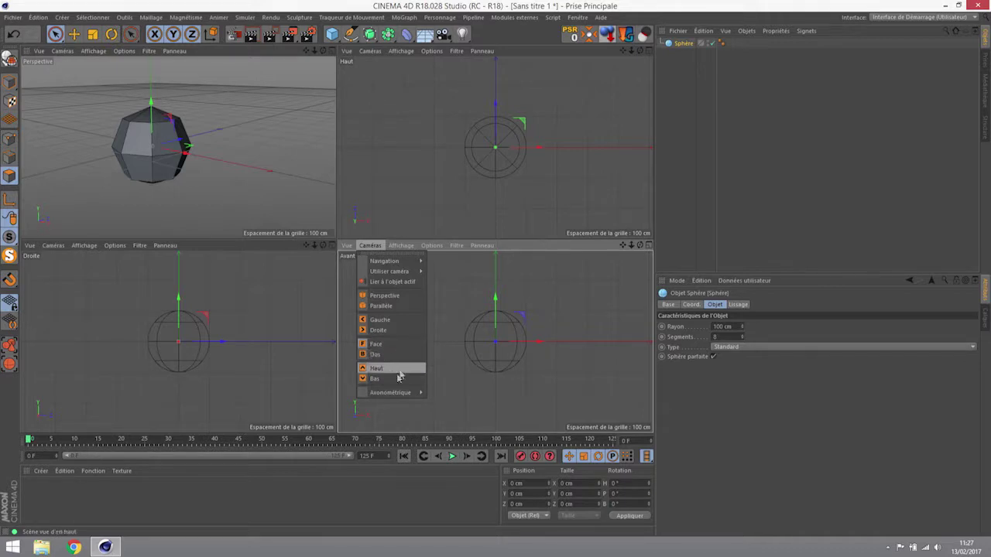
{"action": "left_click", "coordinate": [373, 379]}
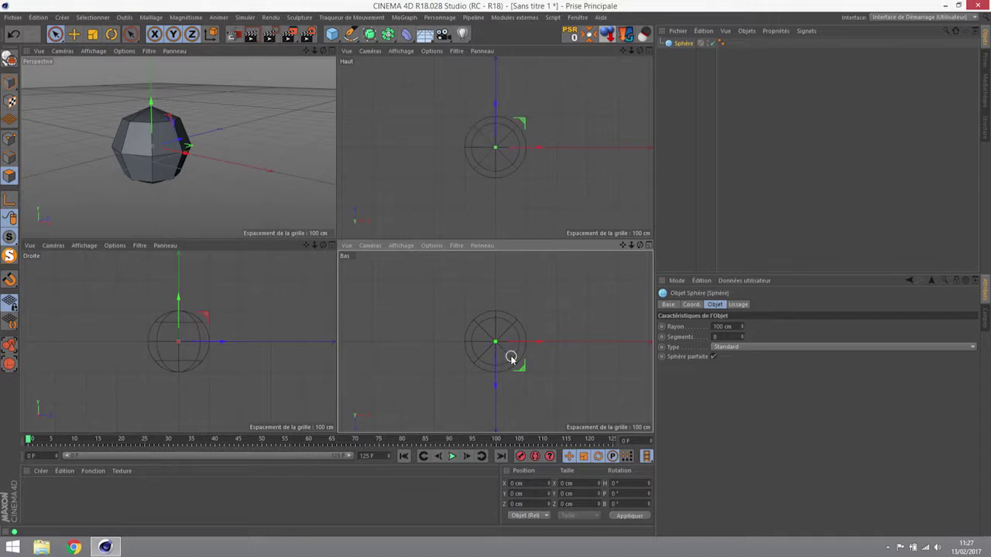
{"action": "left_click", "coordinate": [370, 246]}
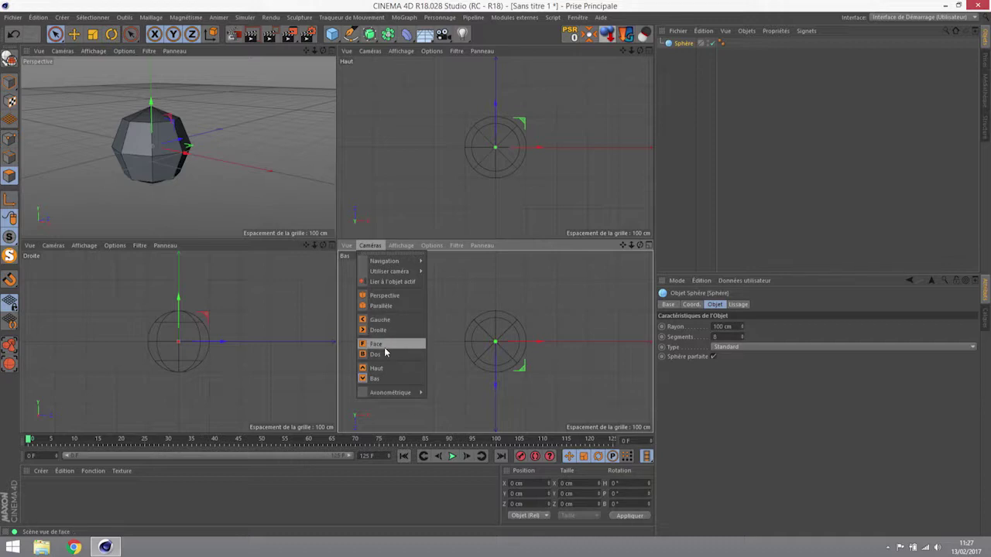
{"action": "left_click", "coordinate": [382, 321]}
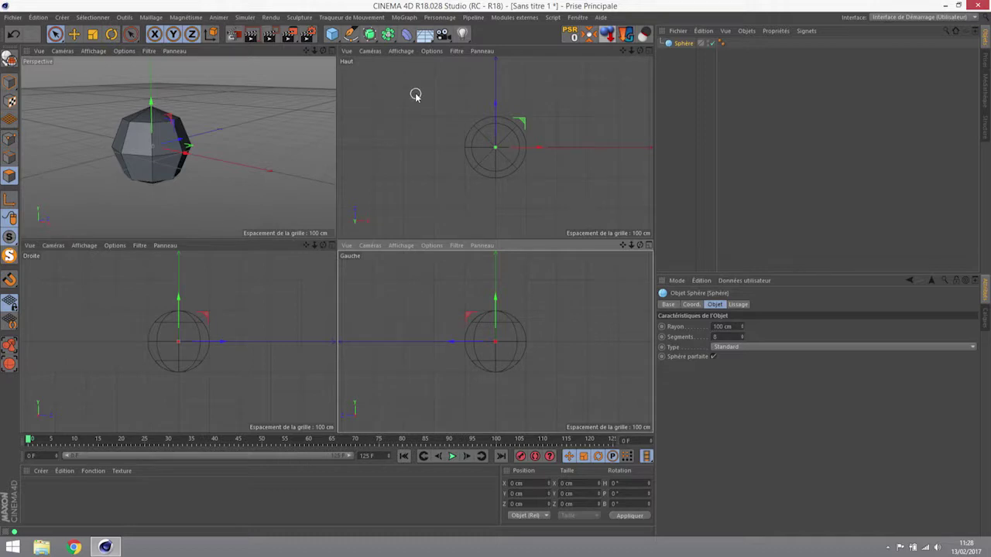
Step: Maximise the Perspective view, try the Parallèle camera in it and return to the Perspective camera
{"action": "middle_click", "coordinate": [203, 135]}
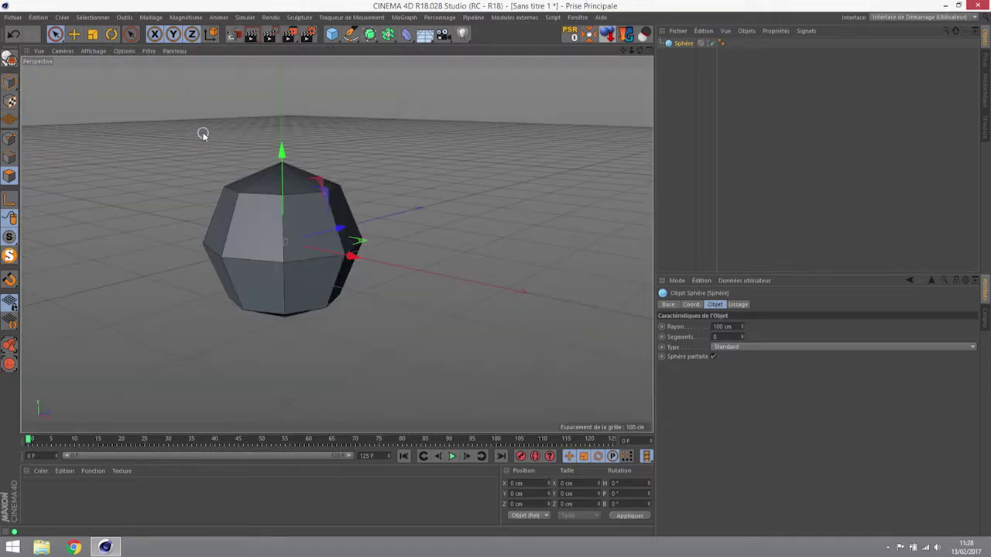
{"action": "left_click", "coordinate": [67, 52]}
{"action": "mouse_move", "coordinate": [43, 52]}
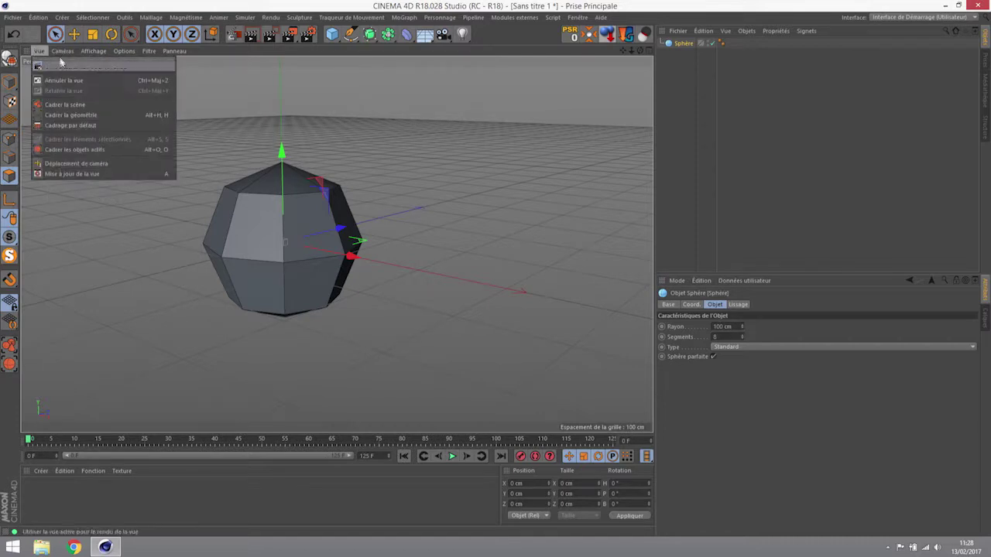
{"action": "mouse_move", "coordinate": [80, 77]}
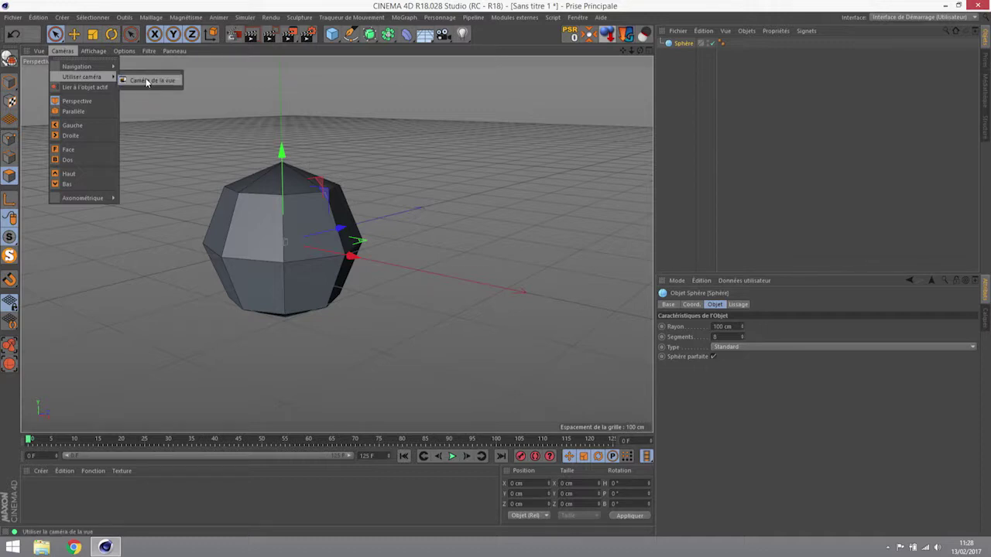
{"action": "left_click", "coordinate": [74, 112]}
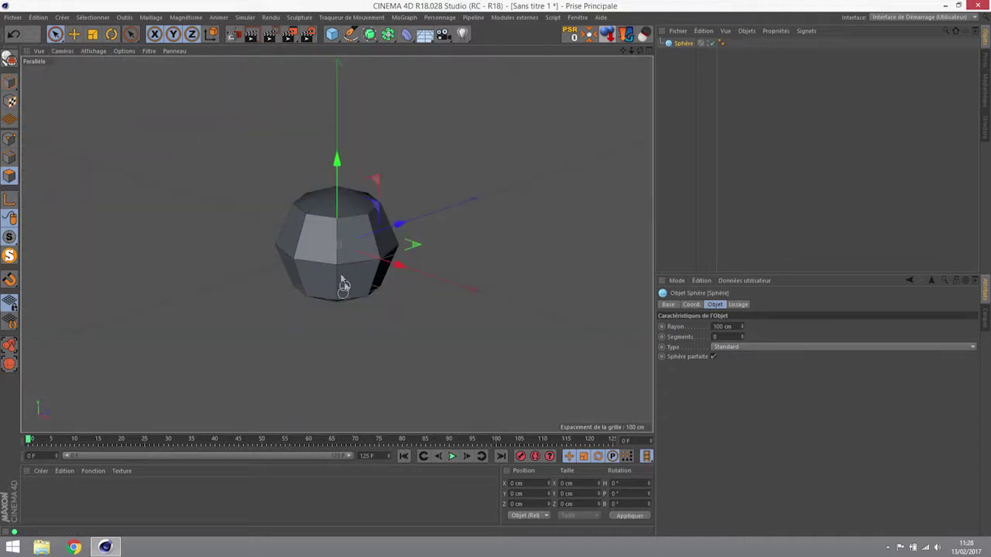
{"action": "left_click", "coordinate": [63, 51]}
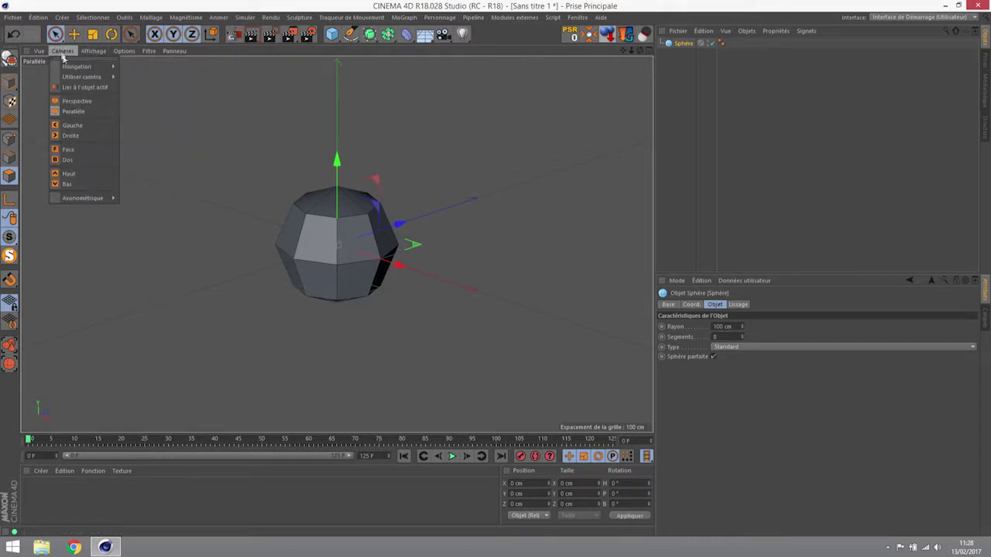
{"action": "left_click", "coordinate": [73, 101]}
{"action": "left_click_drag", "start_coordinate": [119, 117], "coordinate": [251, 168], "text": "alt"}
Step: Try the axonometric Dimétrique, Oiseau and Isométrique cameras and return to the Perspective camera
{"action": "left_click", "coordinate": [62, 50]}
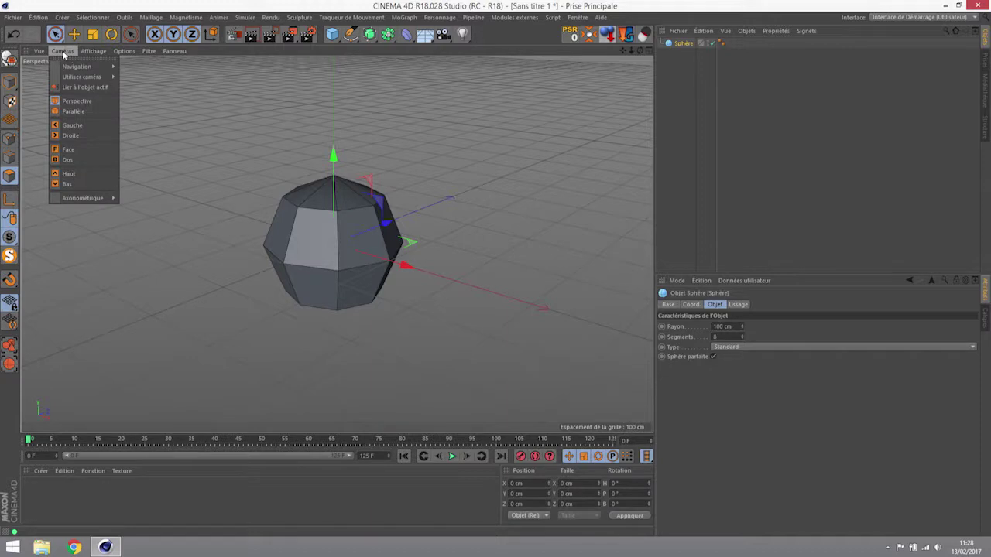
{"action": "mouse_move", "coordinate": [71, 199]}
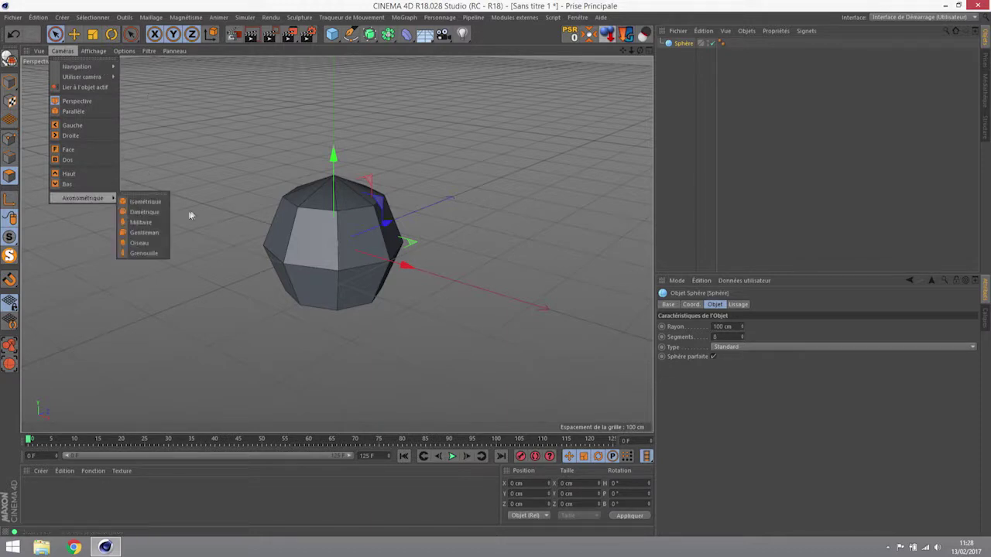
{"action": "left_click", "coordinate": [143, 216]}
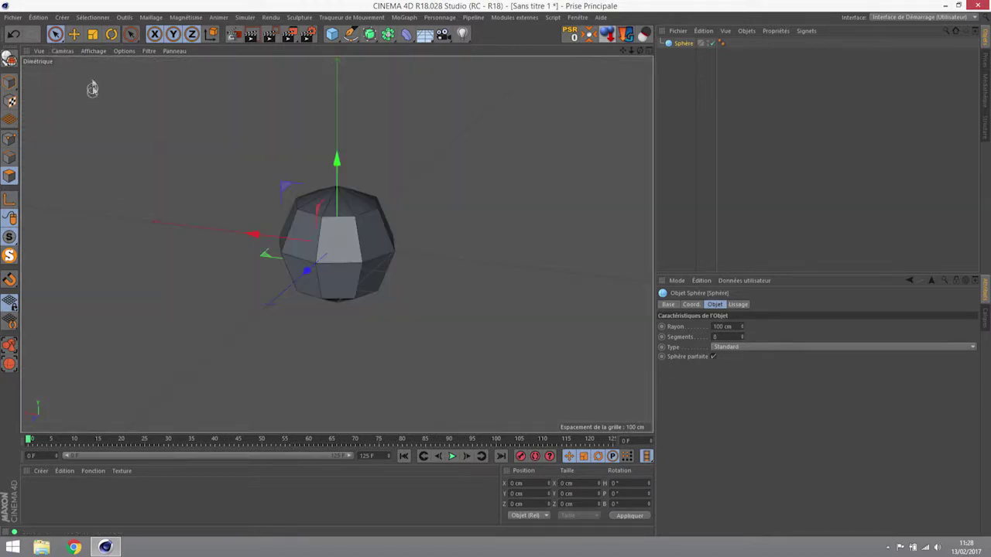
{"action": "left_click", "coordinate": [62, 51]}
{"action": "mouse_move", "coordinate": [86, 199]}
{"action": "left_click", "coordinate": [137, 244]}
{"action": "left_click", "coordinate": [63, 51]}
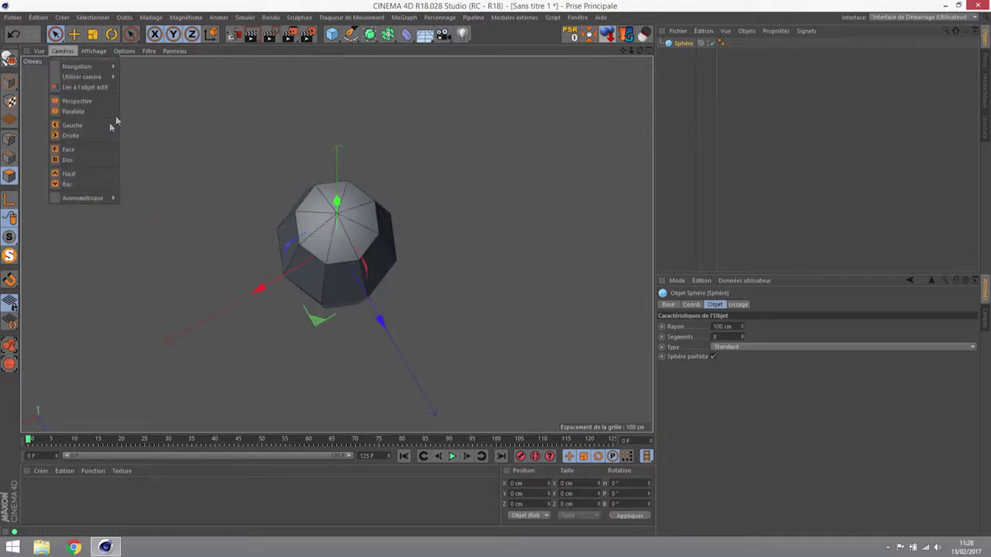
{"action": "mouse_move", "coordinate": [85, 198]}
{"action": "left_click", "coordinate": [133, 203]}
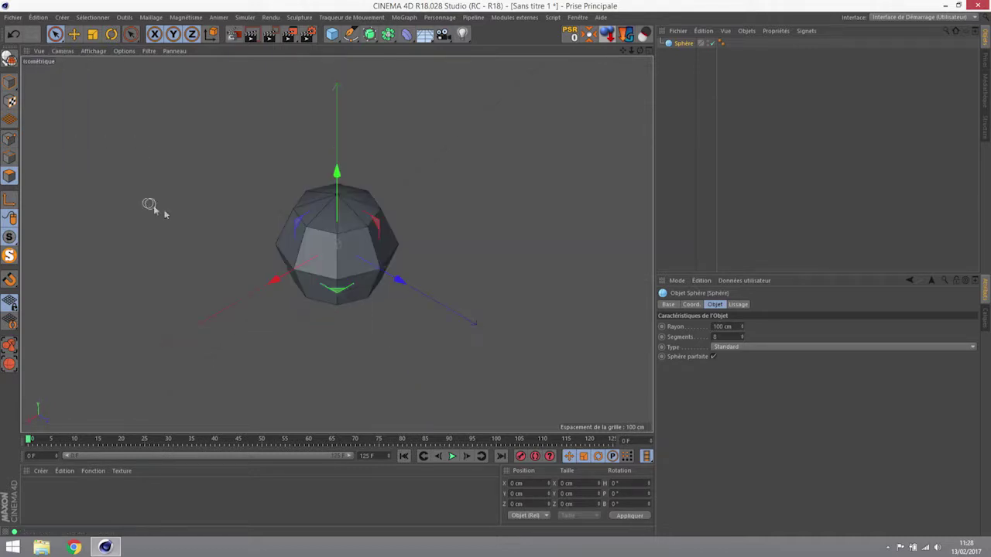
{"action": "left_click", "coordinate": [66, 51]}
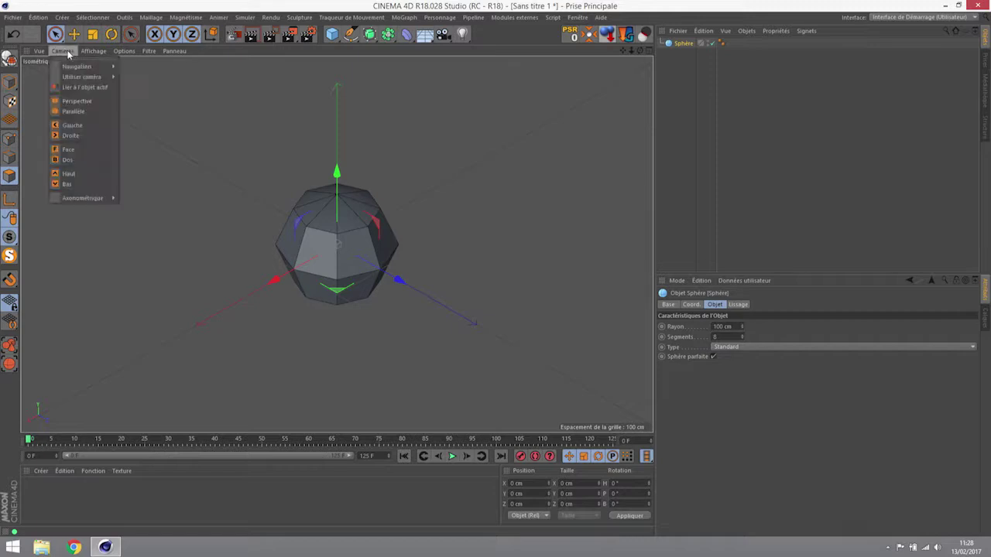
{"action": "left_click", "coordinate": [76, 100]}
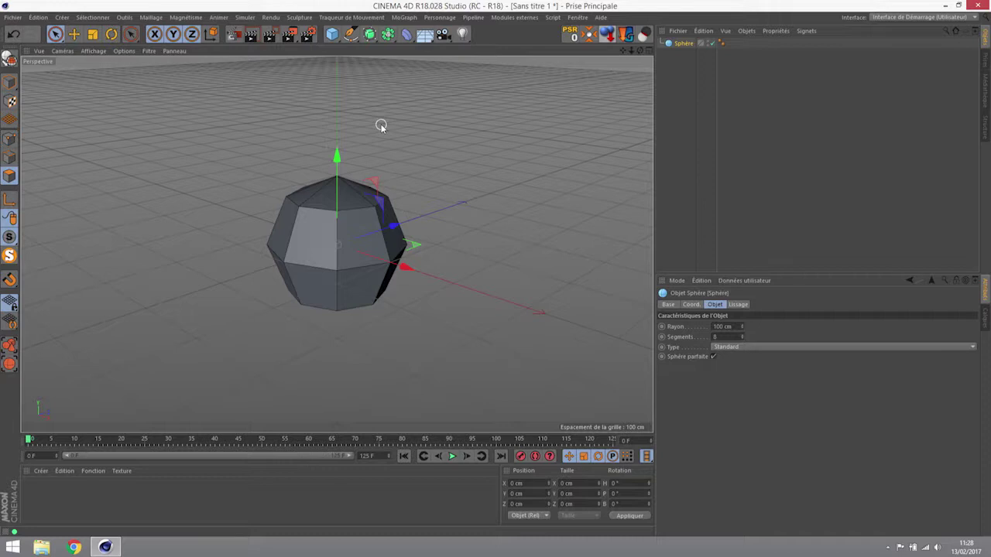
Step: Enable the Ombres, Transparence and SSAO display options for the Perspective view
{"action": "left_click", "coordinate": [91, 51]}
{"action": "mouse_move", "coordinate": [117, 51]}
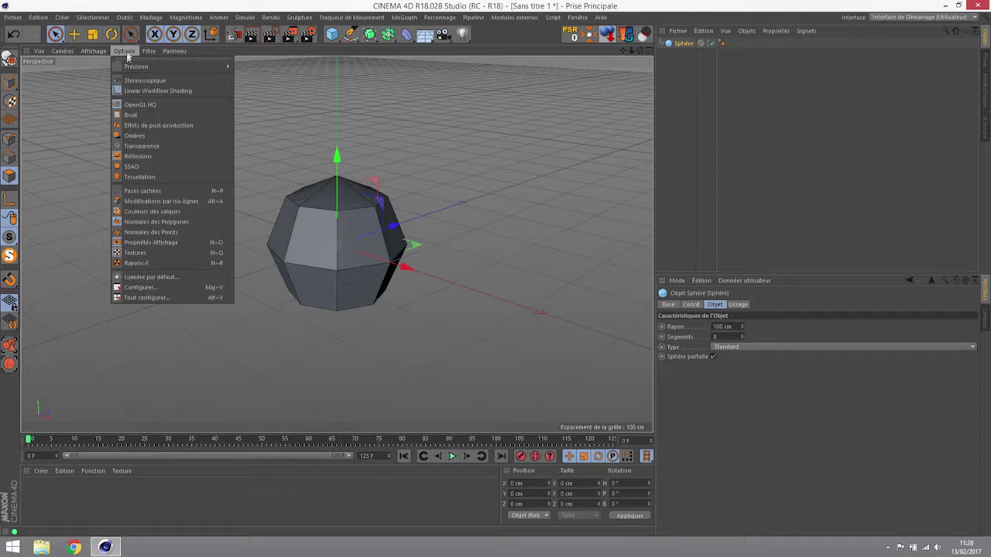
{"action": "left_click", "coordinate": [134, 138]}
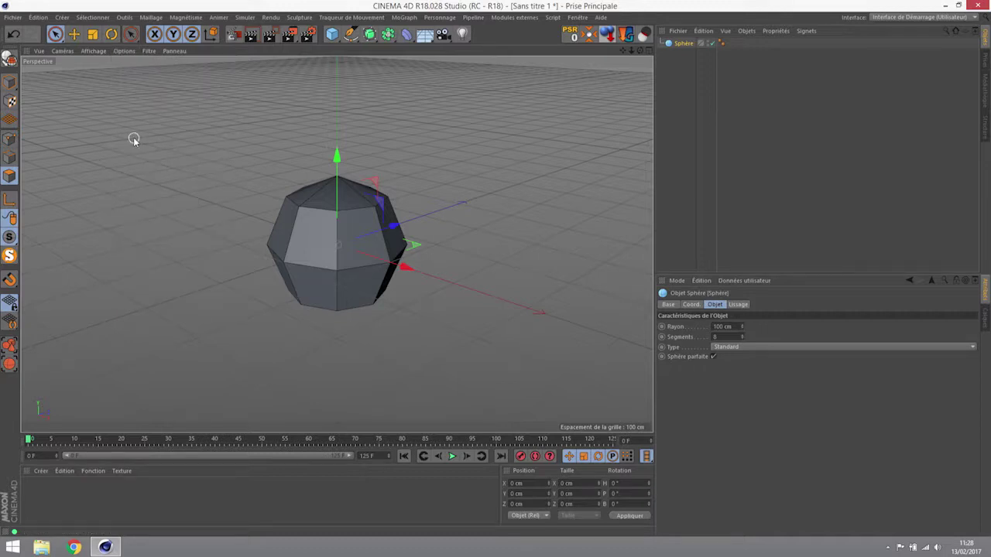
{"action": "left_click", "coordinate": [93, 50]}
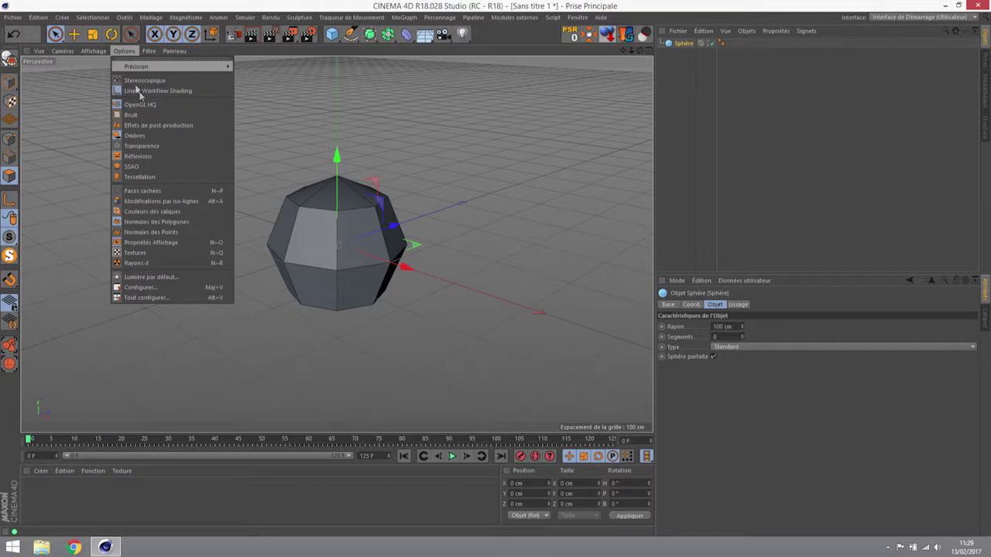
{"action": "left_click", "coordinate": [136, 148]}
{"action": "left_click", "coordinate": [124, 50]}
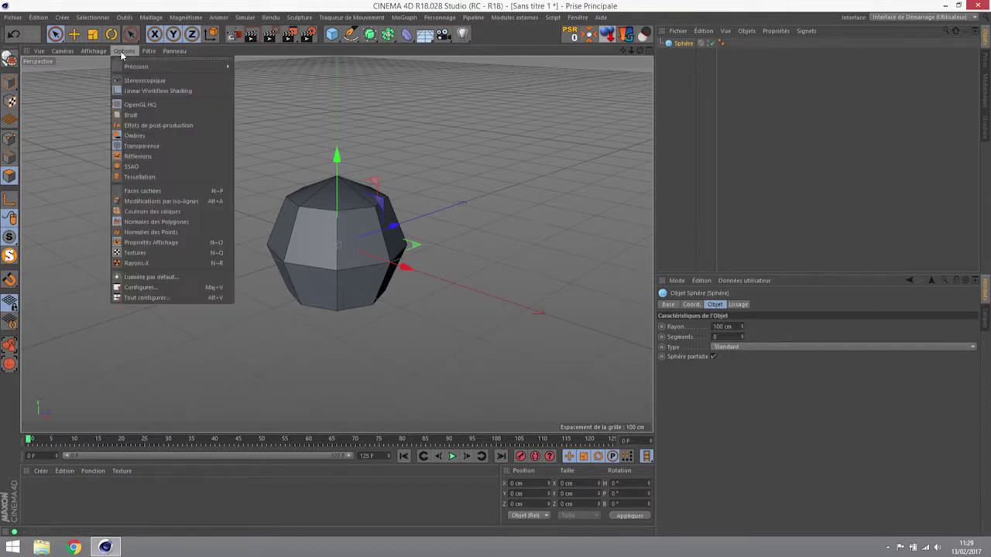
{"action": "left_click", "coordinate": [131, 168]}
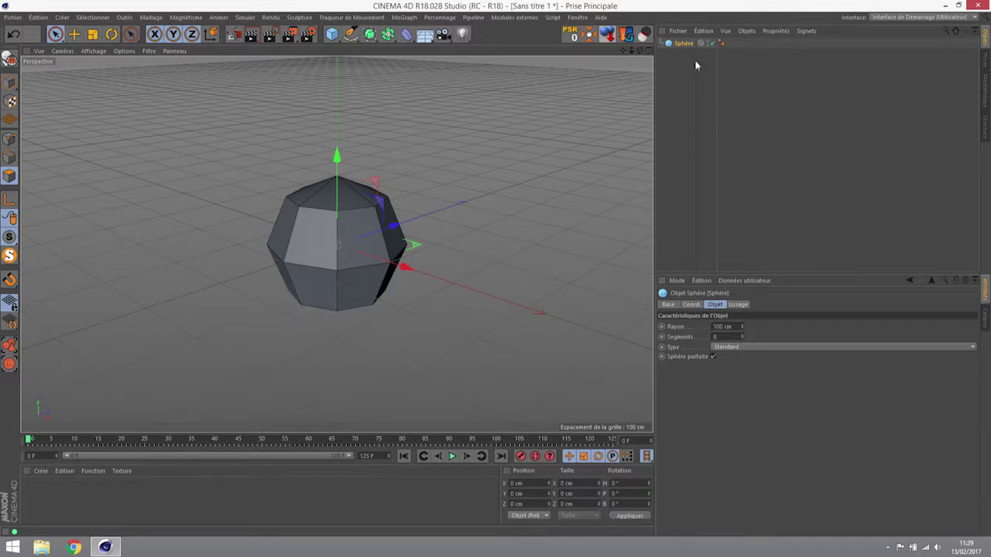
Step: Set the sphere's Segments to 24
{"action": "left_click", "coordinate": [737, 336]}
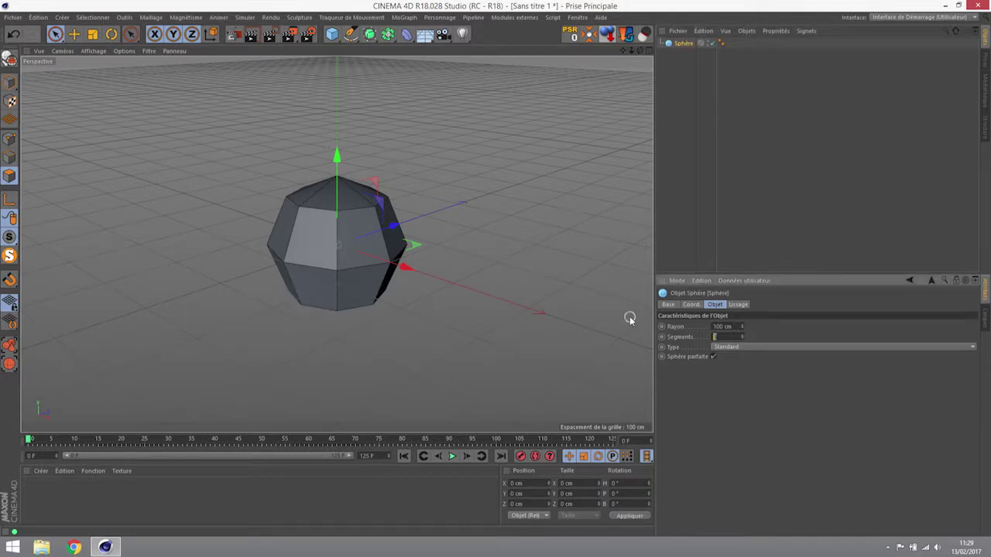
{"action": "type", "text": "24"}
{"action": "key", "text": "Return"}
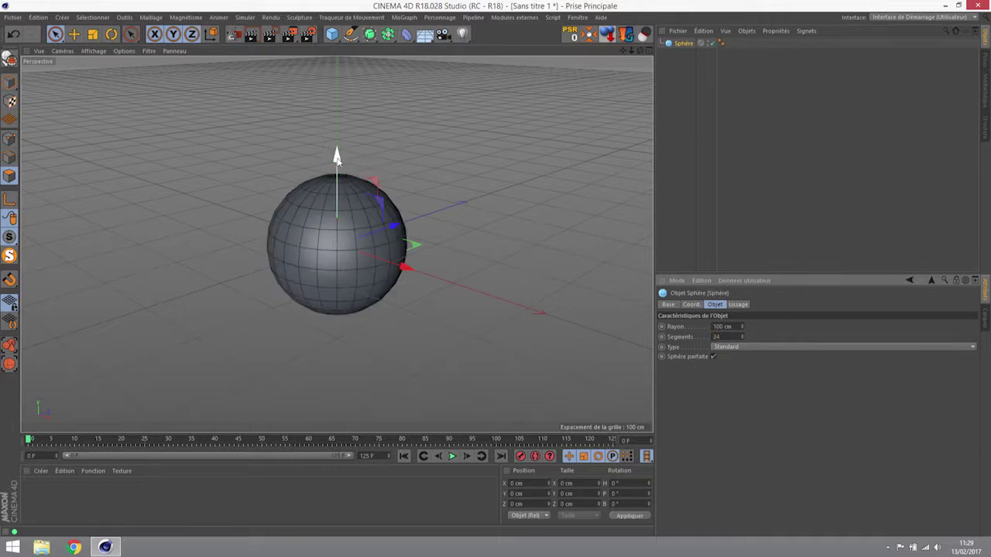
Step: Add a Sol floor object to the scene and raise the sphere vertically so it sits above the floor
{"action": "left_click", "coordinate": [425, 35]}
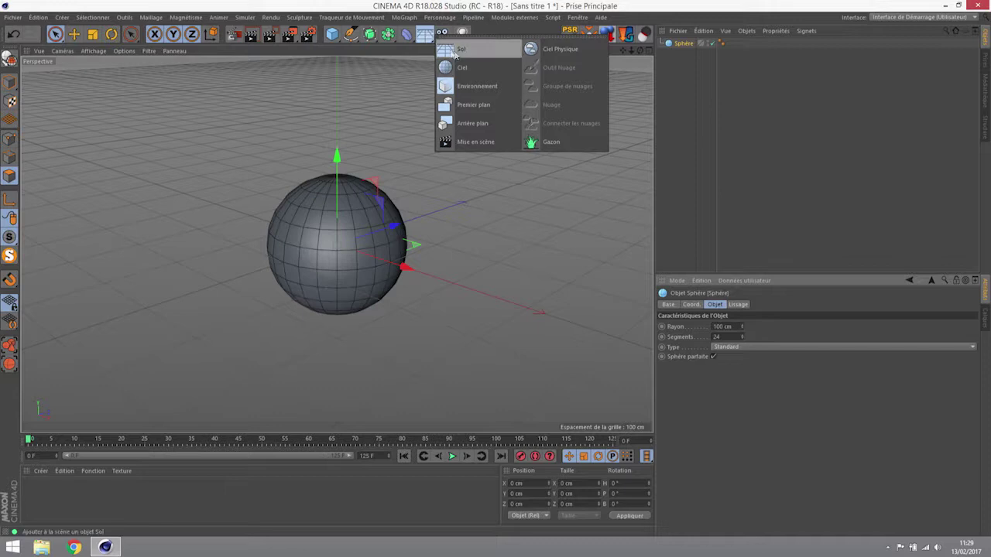
{"action": "left_click", "coordinate": [449, 50]}
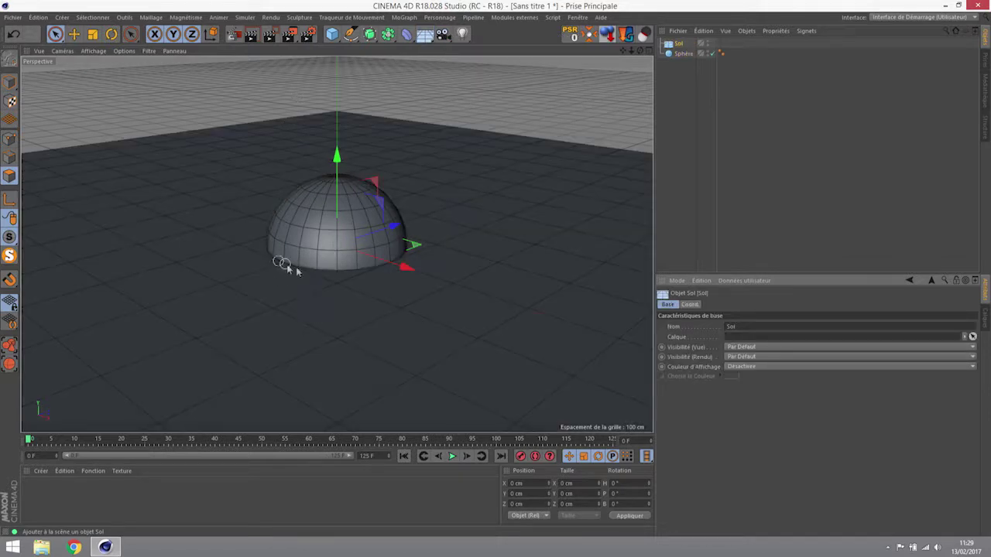
{"action": "mouse_move", "coordinate": [336, 155]}
{"action": "left_mouse_down"}
{"action": "mouse_move", "coordinate": [335, 126]}
{"action": "mouse_move", "coordinate": [335, 202]}
{"action": "mouse_move", "coordinate": [336, 137]}
{"action": "mouse_move", "coordinate": [333, 151]}
{"action": "left_mouse_up"}
{"action": "left_click", "coordinate": [683, 54]}
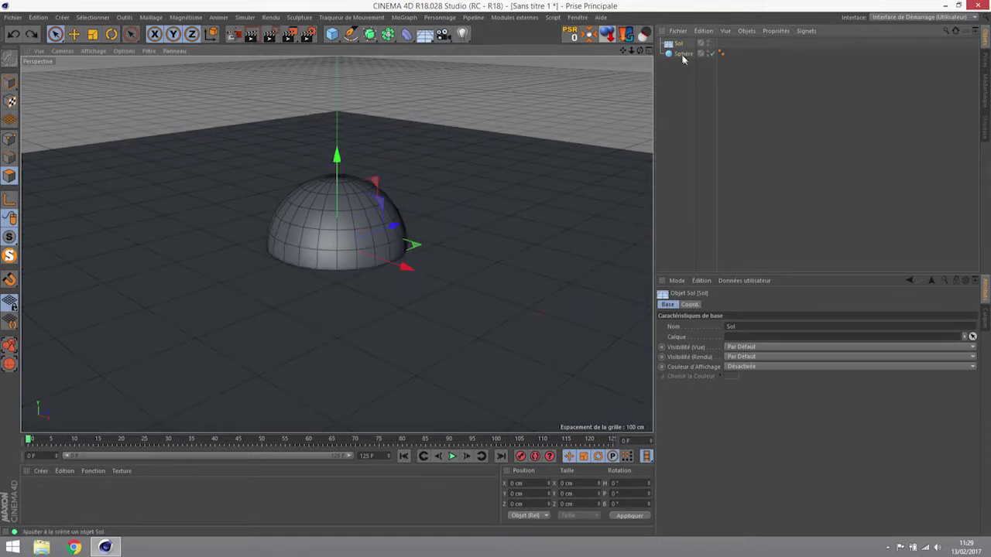
{"action": "left_click_drag", "start_coordinate": [337, 141], "coordinate": [338, 98]}
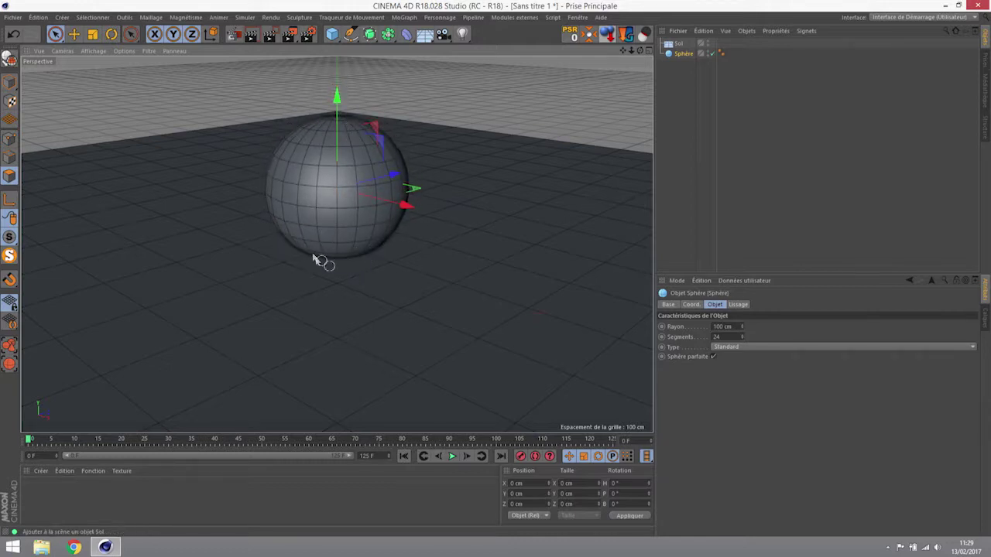
Step: Switch the SSAO display option off and back on to compare the shading between sphere and floor
{"action": "left_click", "coordinate": [94, 51]}
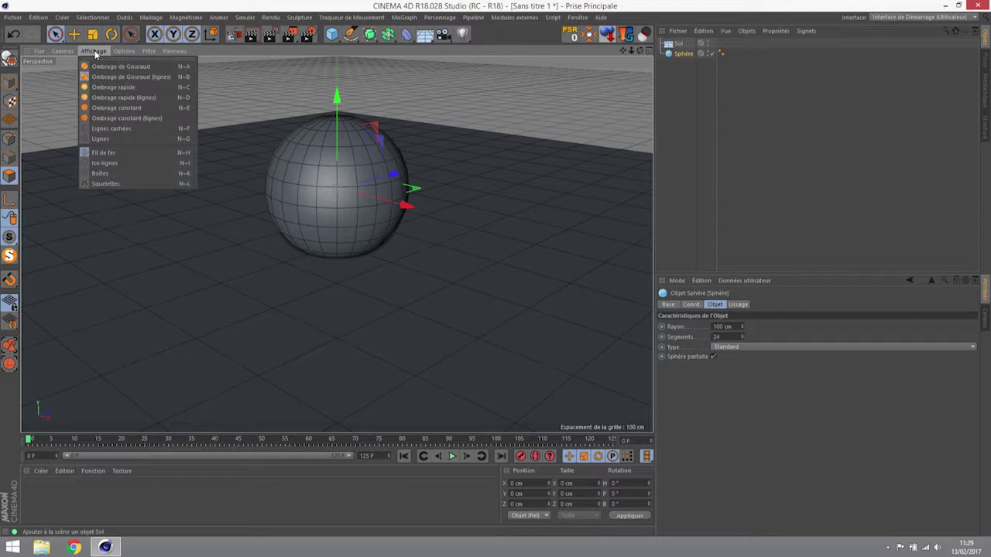
{"action": "mouse_move", "coordinate": [126, 53]}
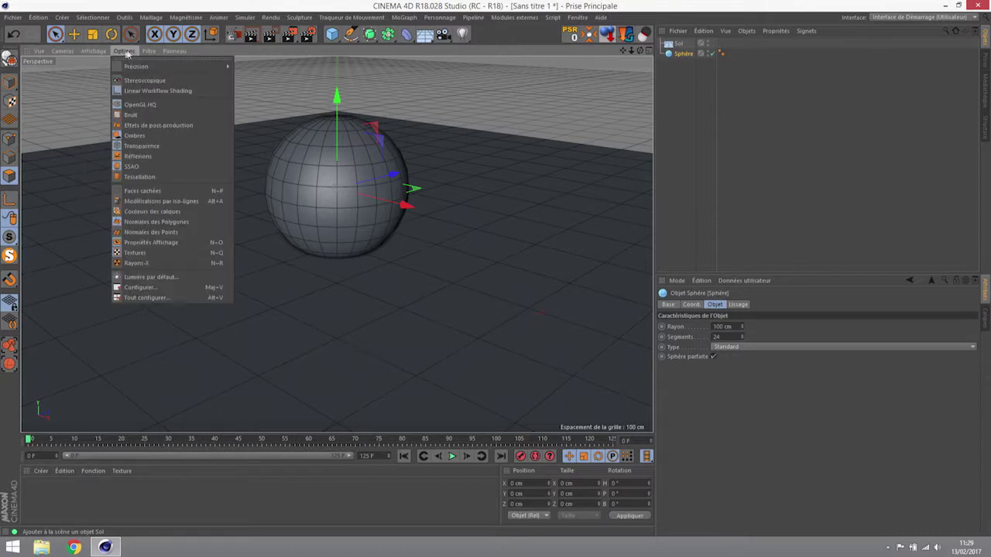
{"action": "left_click", "coordinate": [128, 167]}
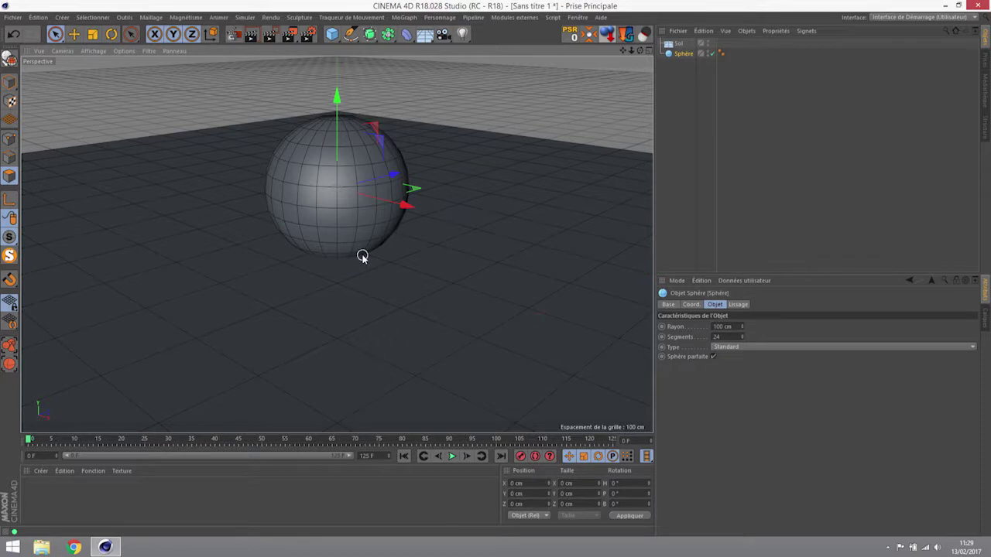
{"action": "left_click", "coordinate": [123, 51]}
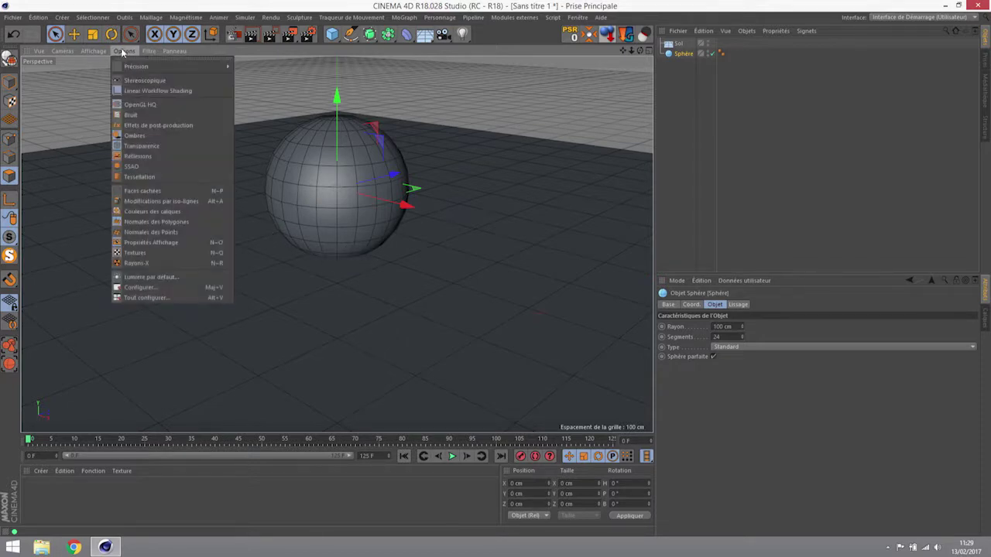
{"action": "left_click", "coordinate": [132, 167]}
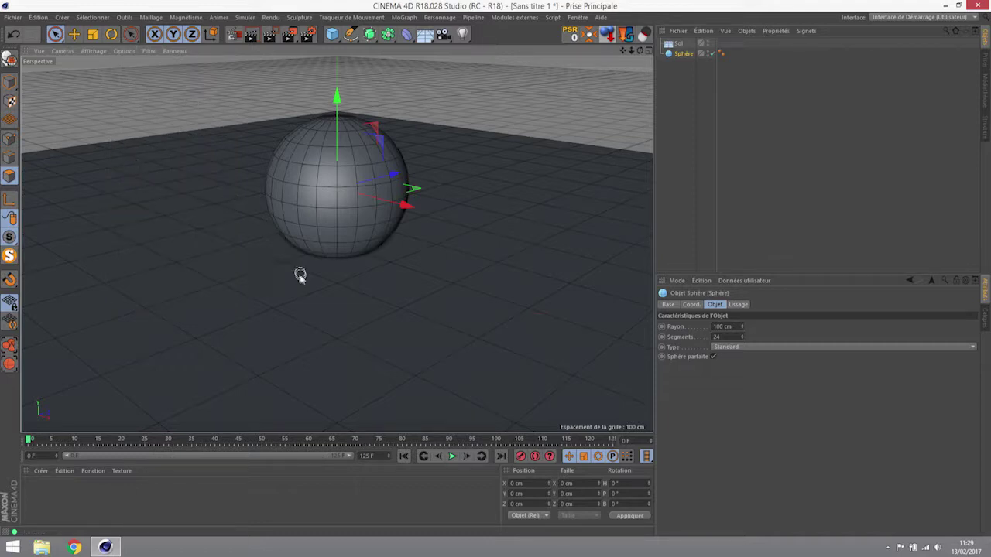
Step: Toggle the Tessellation display option for the Perspective view
{"action": "left_click", "coordinate": [124, 51]}
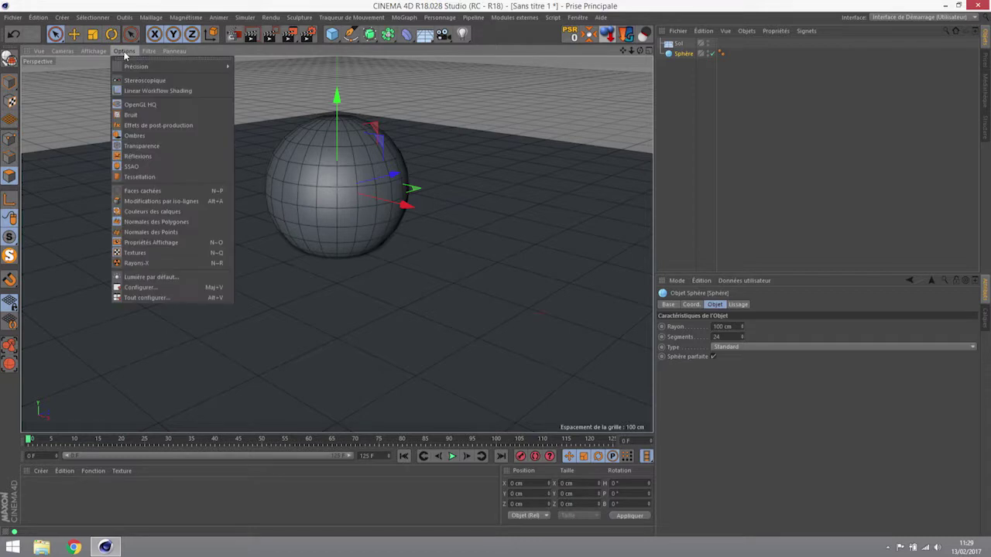
{"action": "left_click", "coordinate": [147, 177]}
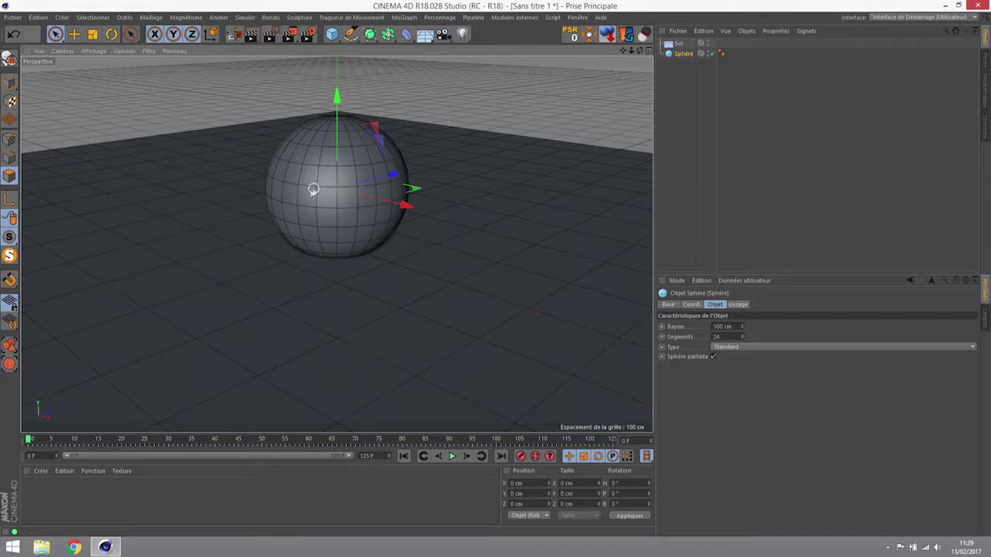
Step: Create a temporary material, inspect its Déplacement channel and delete the material
{"action": "double_click", "coordinate": [71, 506]}
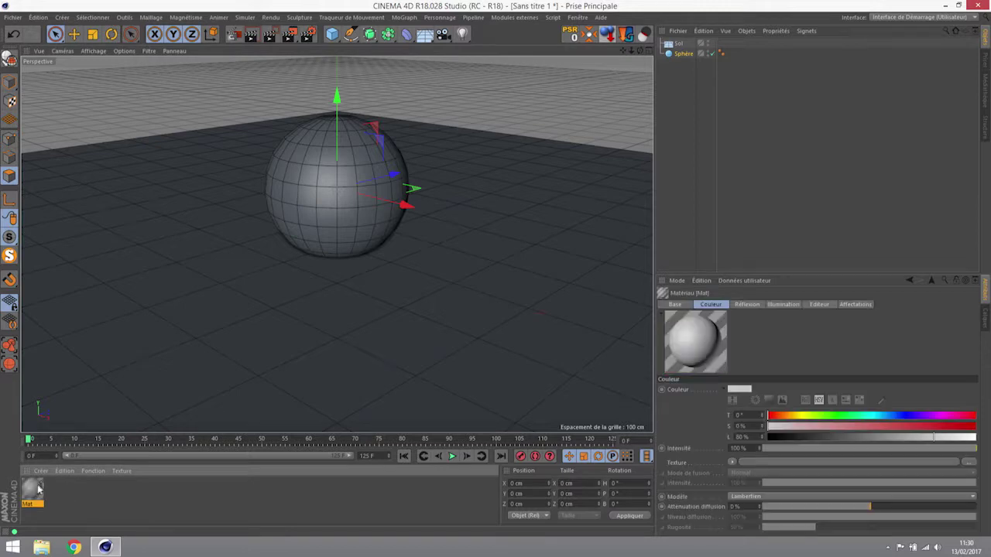
{"action": "double_click", "coordinate": [31, 489]}
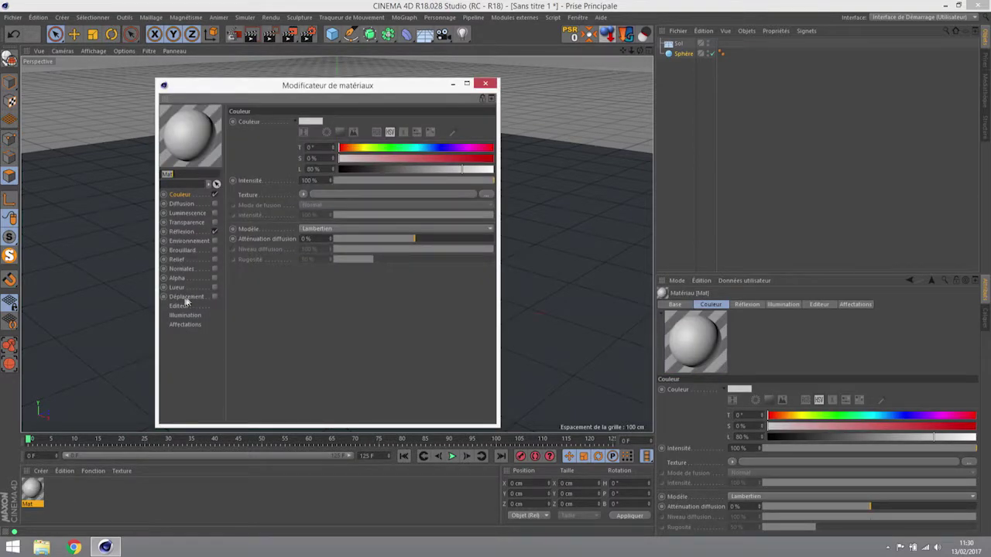
{"action": "left_click", "coordinate": [178, 298]}
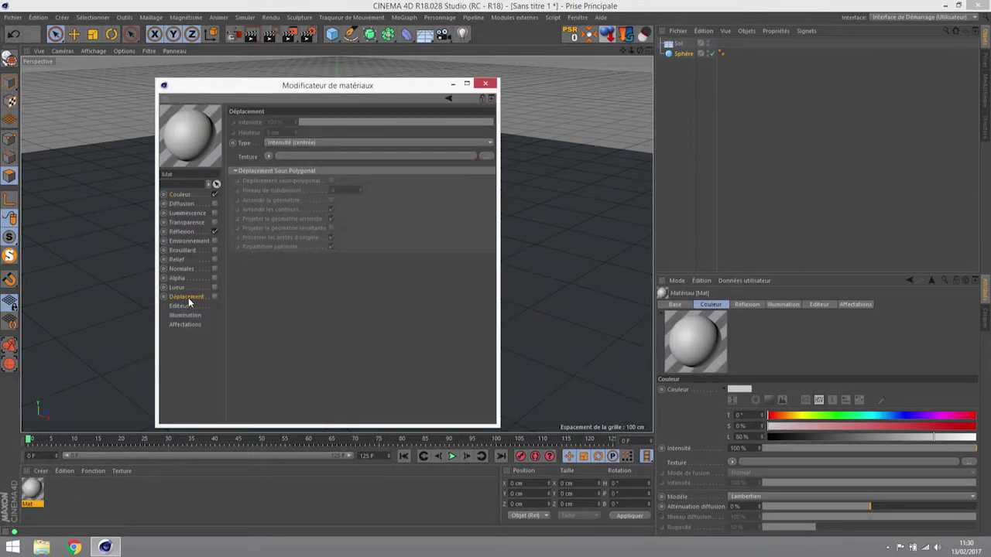
{"action": "left_click", "coordinate": [485, 84]}
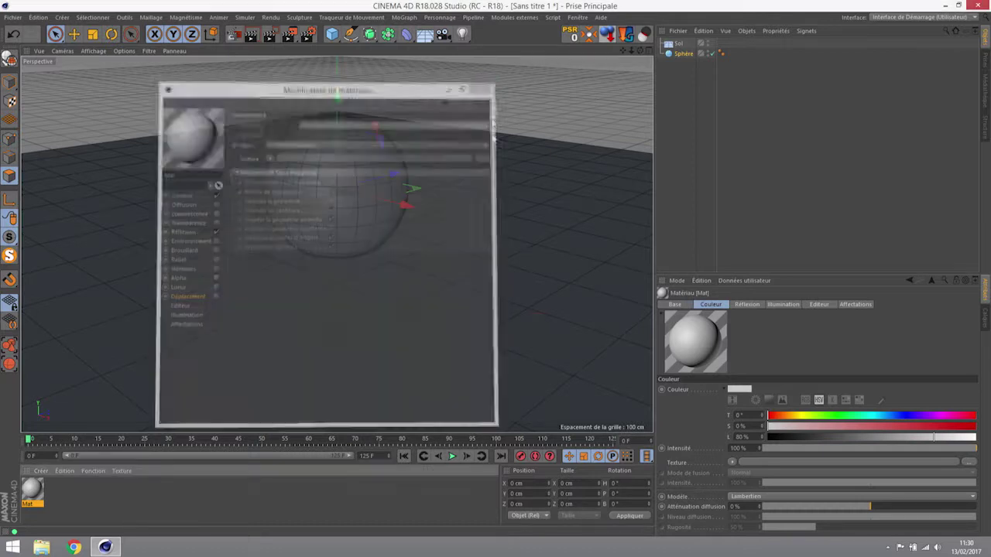
{"action": "key", "text": "Delete"}
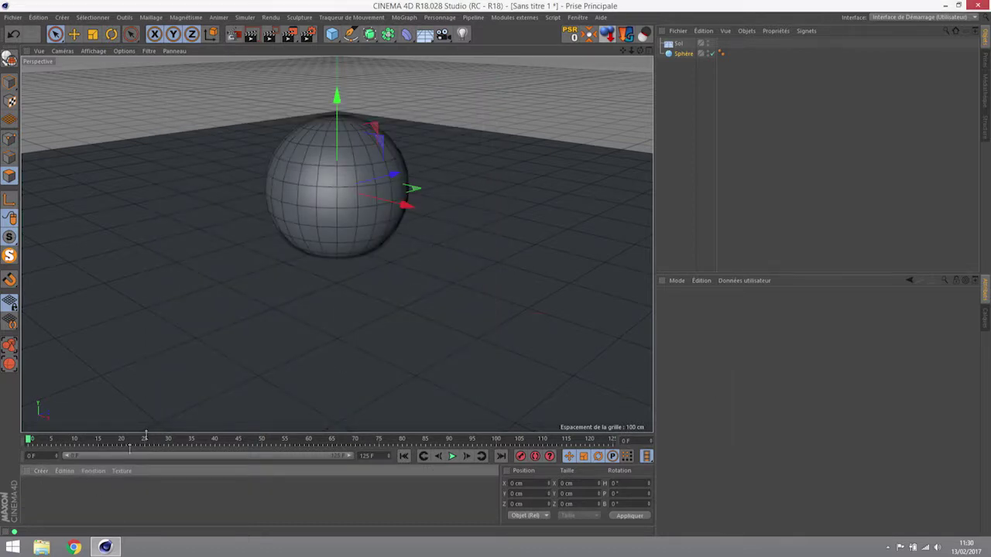
Step: Try the Rayons-X display option on the selected sphere, view the sphere's Base attributes, and switch Rayons-X off again
{"action": "left_click", "coordinate": [122, 51]}
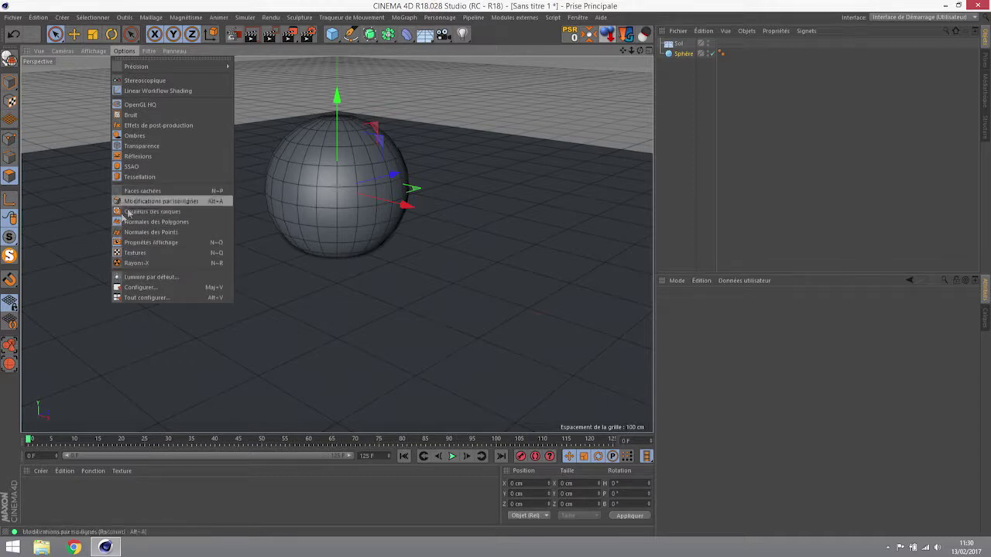
{"action": "left_click", "coordinate": [137, 265]}
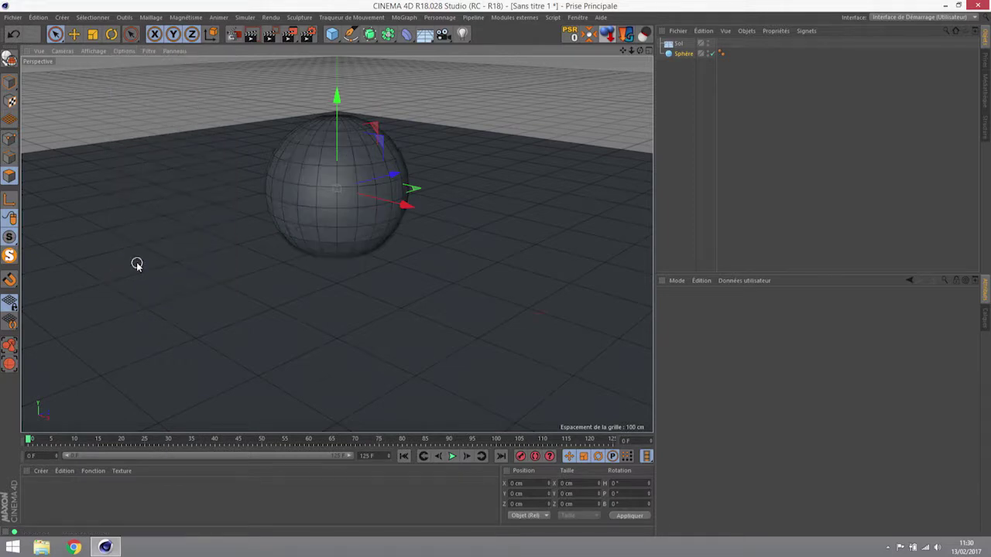
{"action": "left_click", "coordinate": [680, 54]}
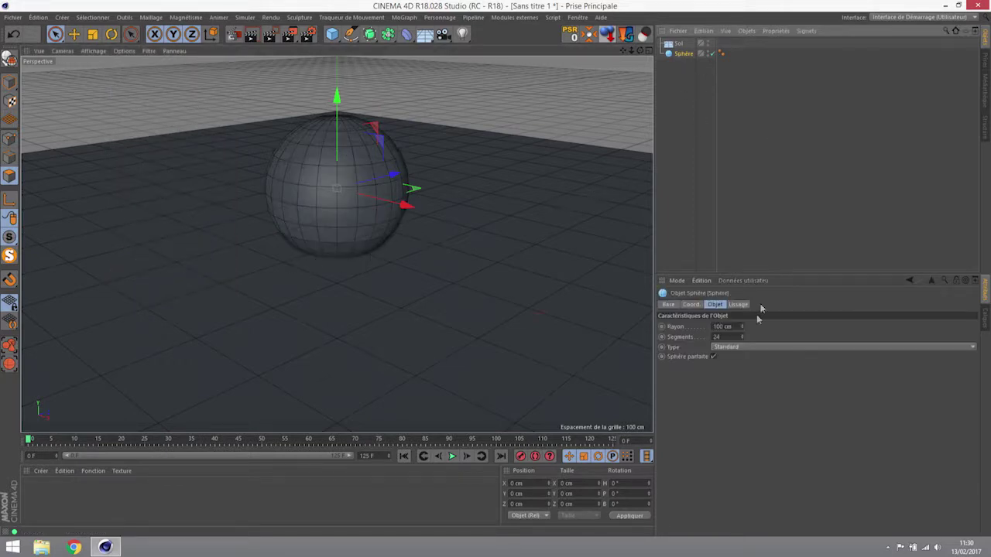
{"action": "left_click", "coordinate": [668, 305]}
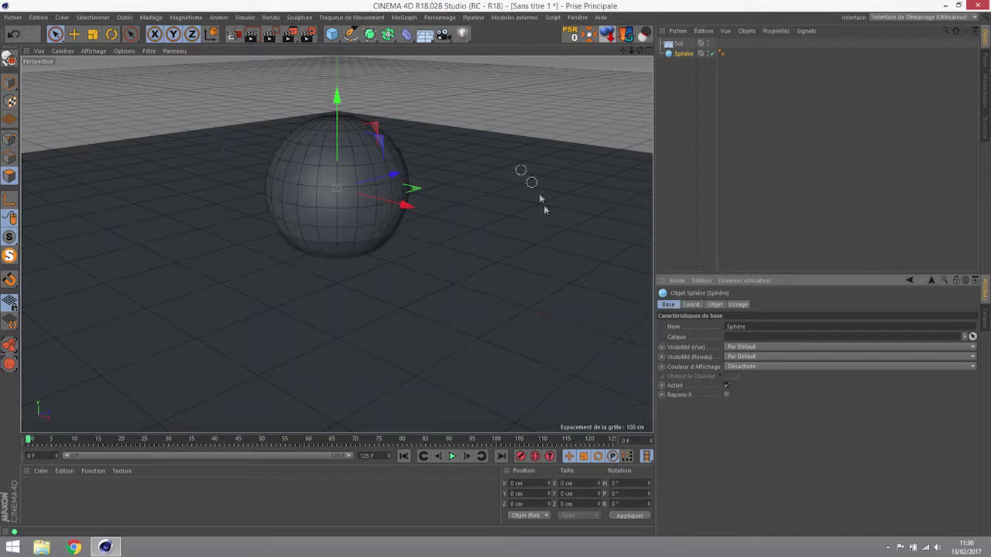
{"action": "left_click", "coordinate": [124, 50]}
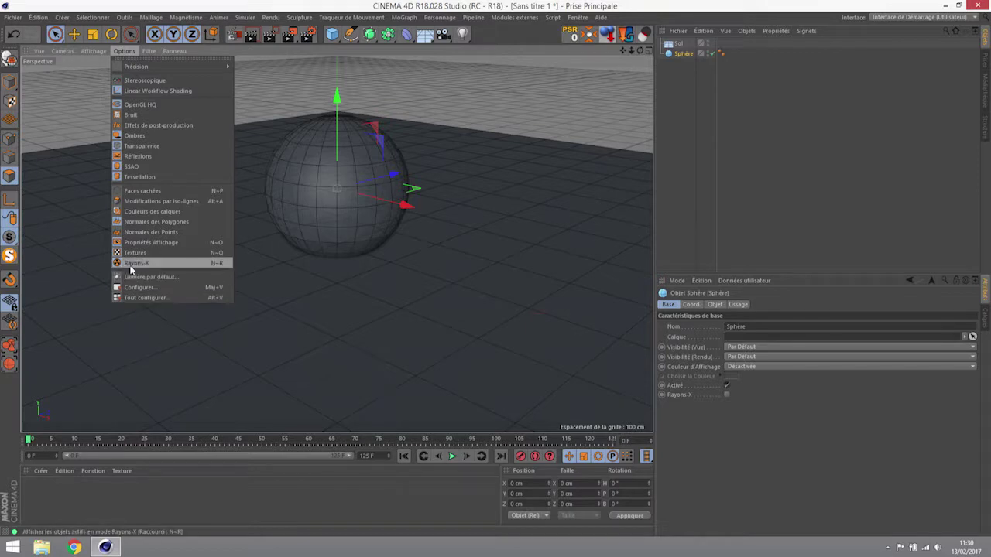
{"action": "left_click", "coordinate": [130, 264]}
{"action": "left_click", "coordinate": [124, 50]}
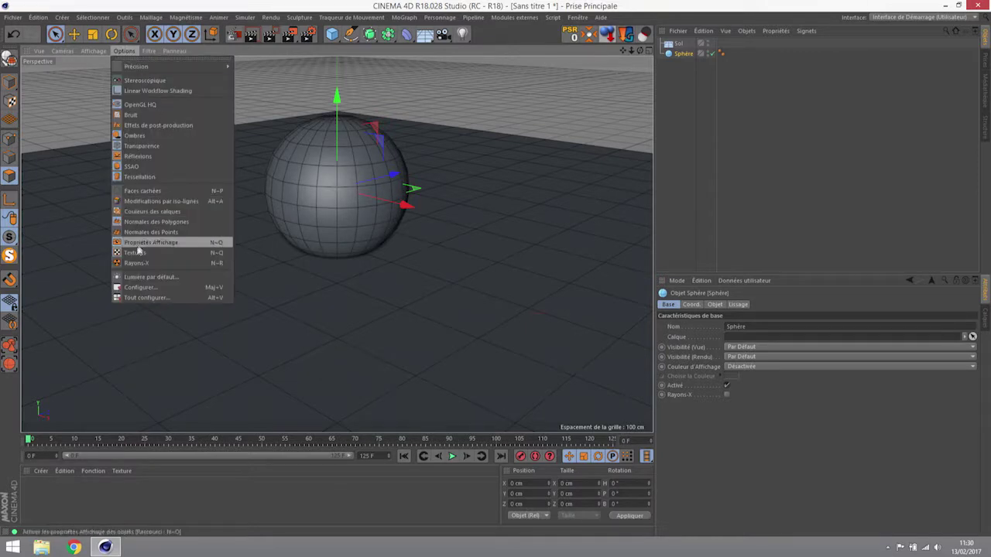
{"action": "left_click", "coordinate": [133, 253]}
{"action": "left_click", "coordinate": [124, 51]}
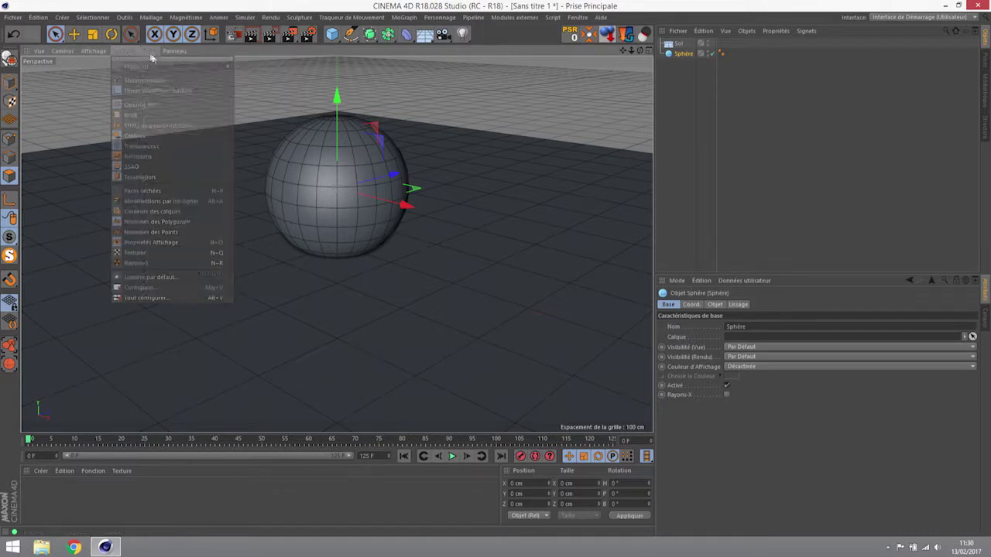
{"action": "mouse_move", "coordinate": [149, 53]}
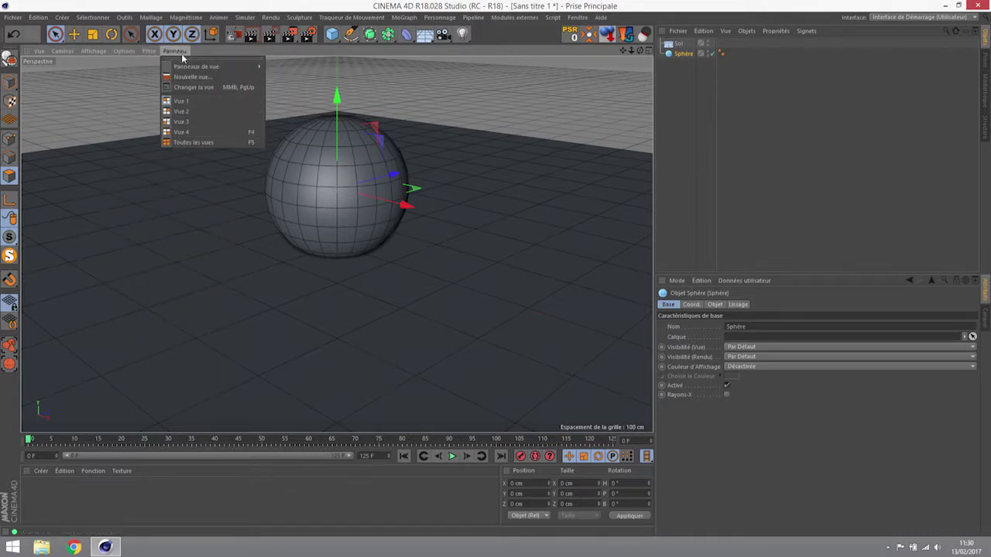
{"action": "key", "text": "Escape"}
Step: Alternate between the four-view layout and the Perspective view, and maximise the Gauche view
{"action": "key", "text": "F5"}
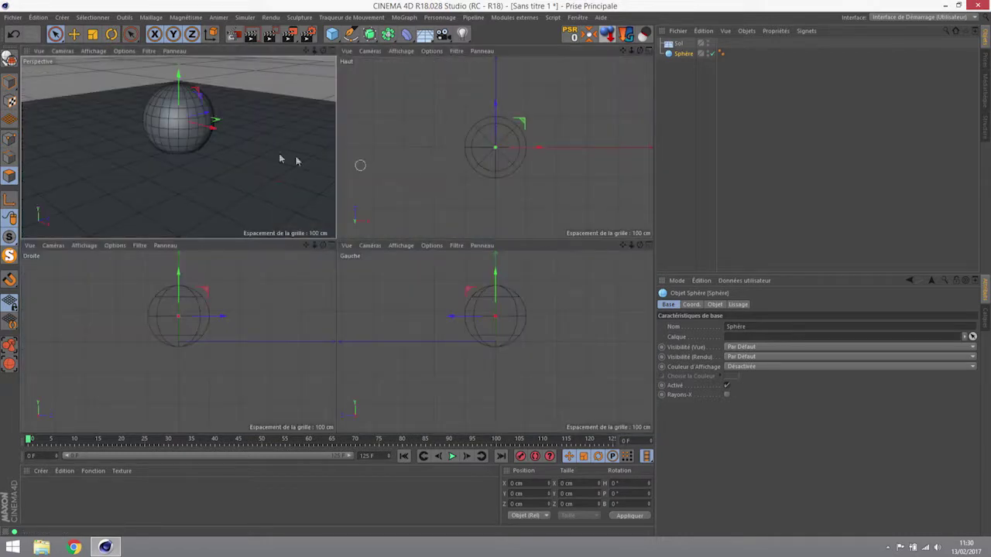
{"action": "middle_click", "coordinate": [253, 148]}
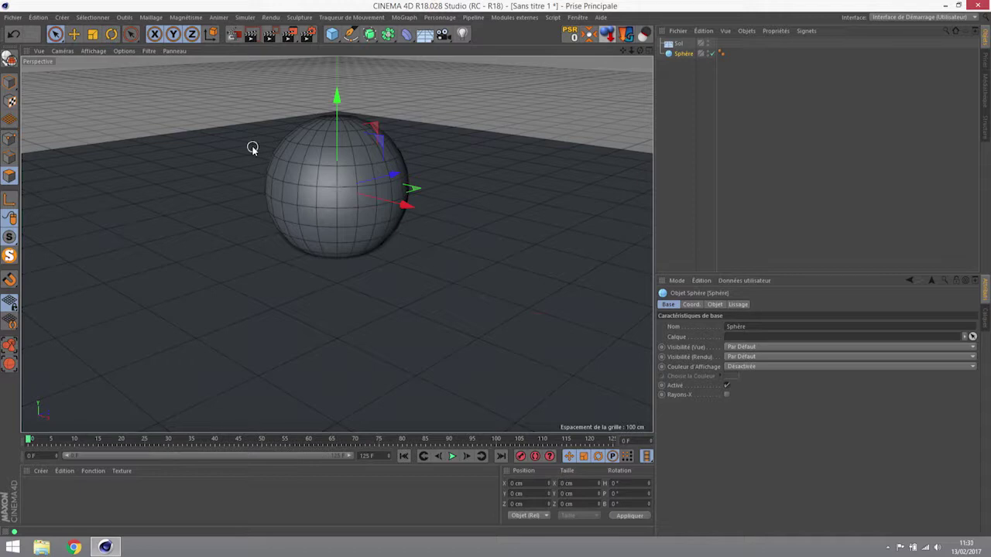
{"action": "middle_click", "coordinate": [335, 207]}
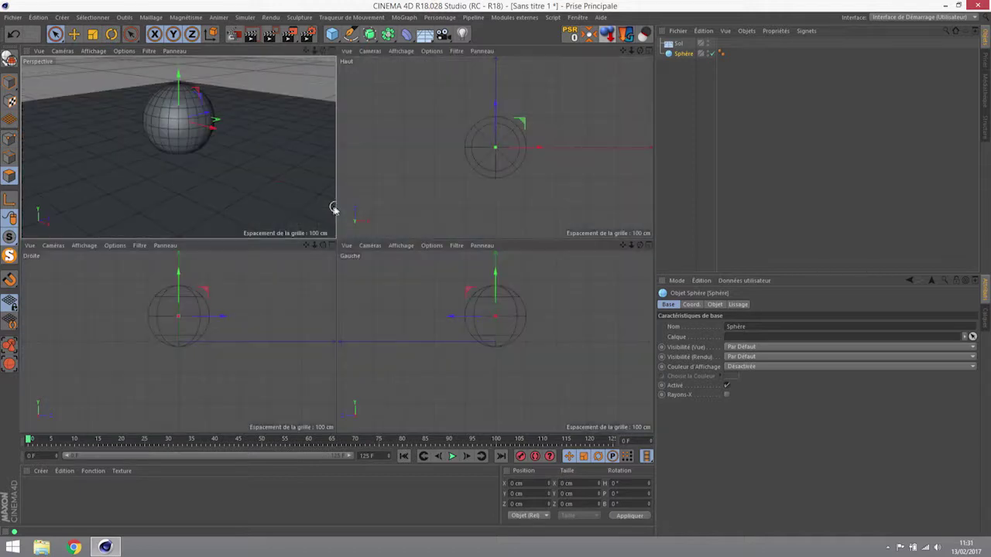
{"action": "middle_click", "coordinate": [436, 291]}
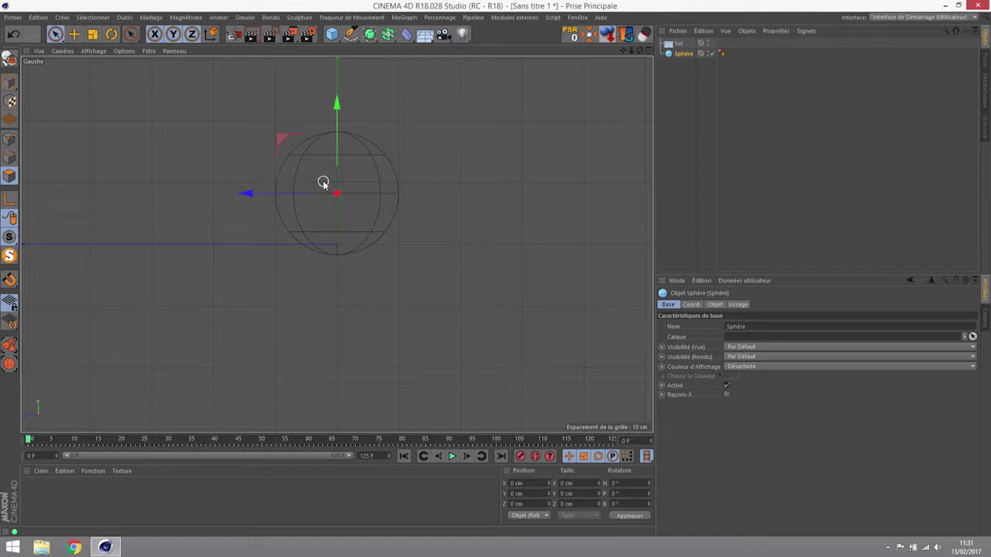
{"action": "middle_click_drag", "start_coordinate": [376, 187], "coordinate": [382, 239], "text": "alt"}
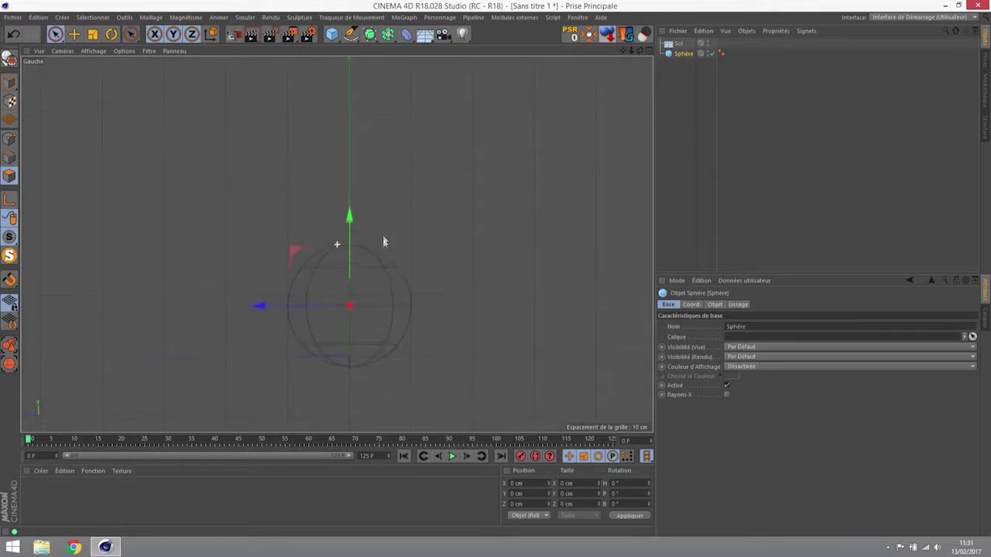
Step: Open the Gauche view's configuration and set the active object's Ombrage to Ombrage de Gouraud (lignes), comparing it with the available display modes
{"action": "left_click", "coordinate": [92, 51]}
{"action": "mouse_move", "coordinate": [118, 50]}
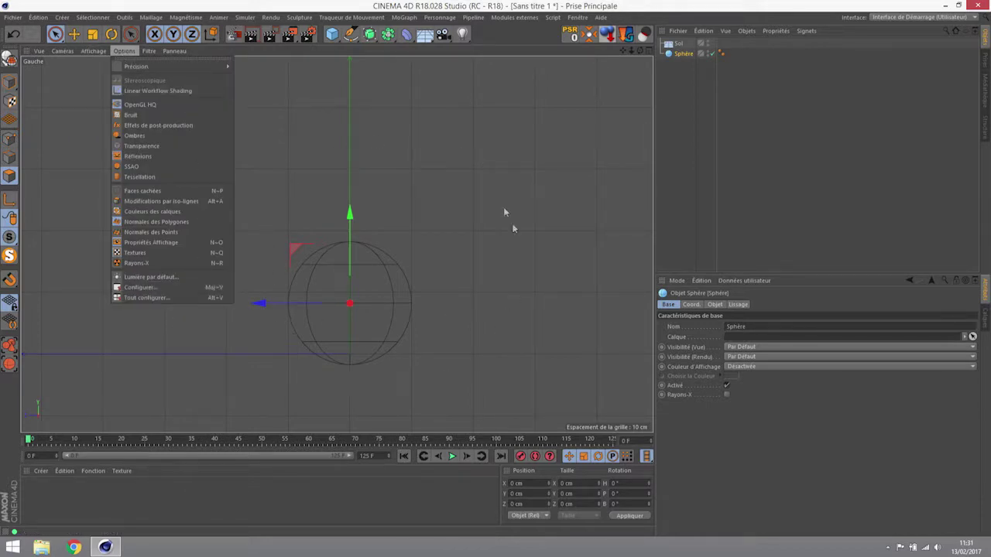
{"action": "left_click", "coordinate": [149, 288]}
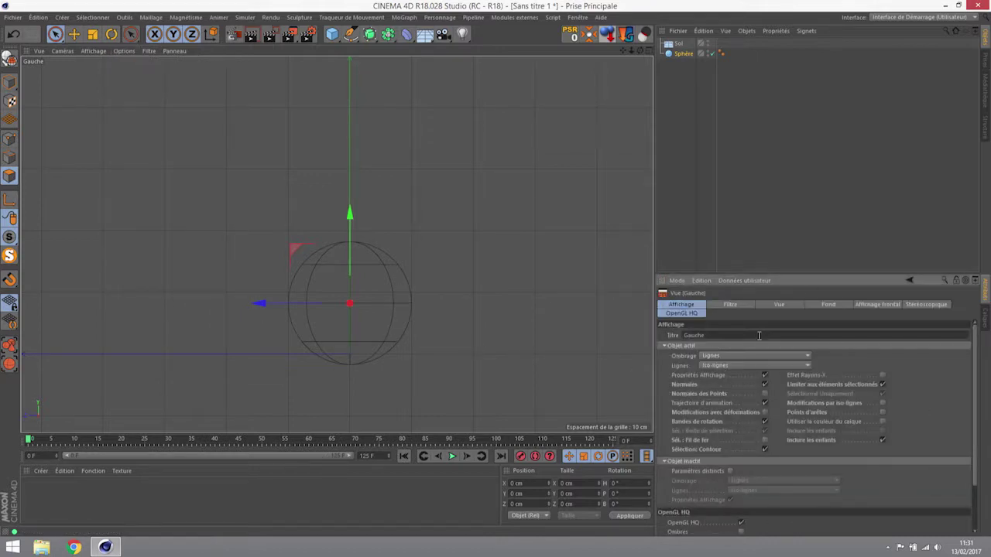
{"action": "left_click", "coordinate": [686, 305]}
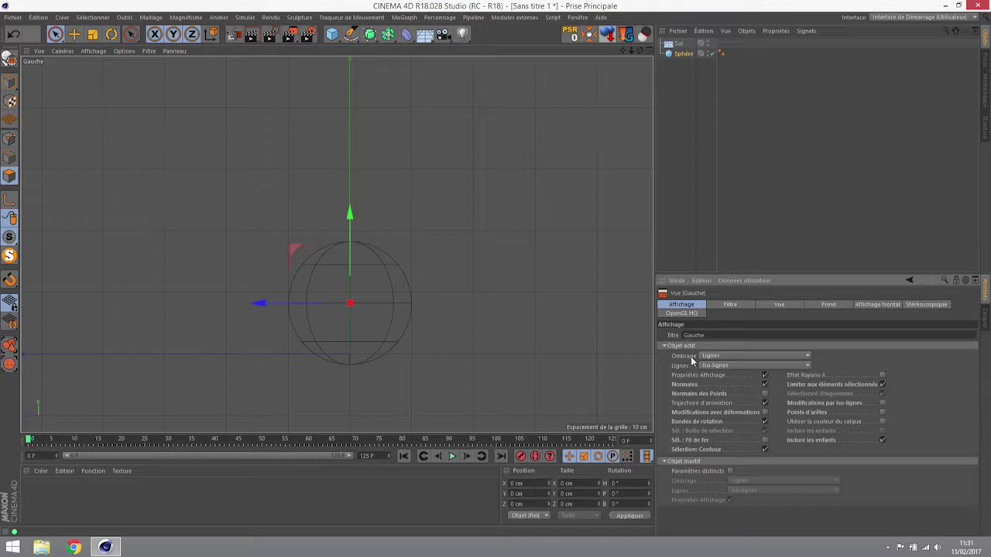
{"action": "left_click", "coordinate": [716, 356]}
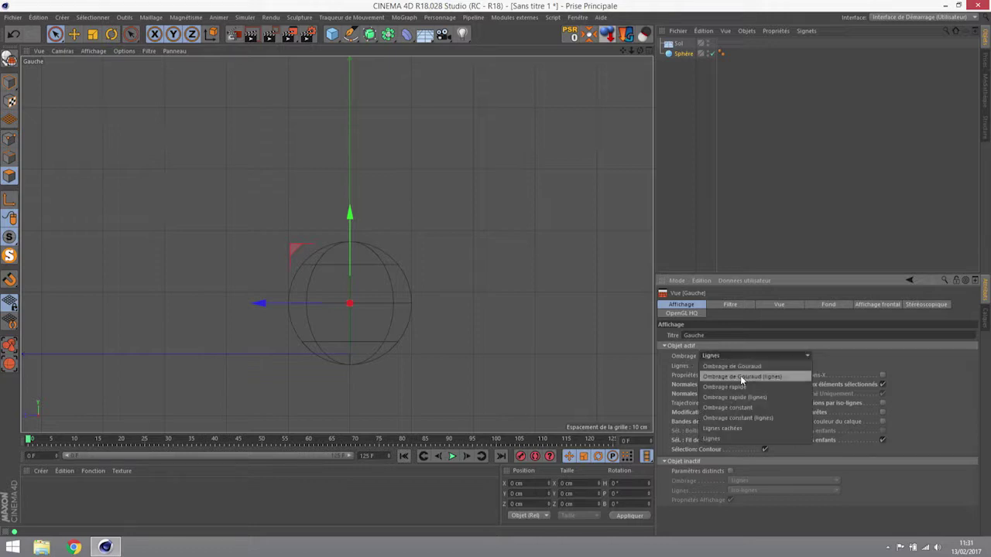
{"action": "left_click", "coordinate": [741, 376]}
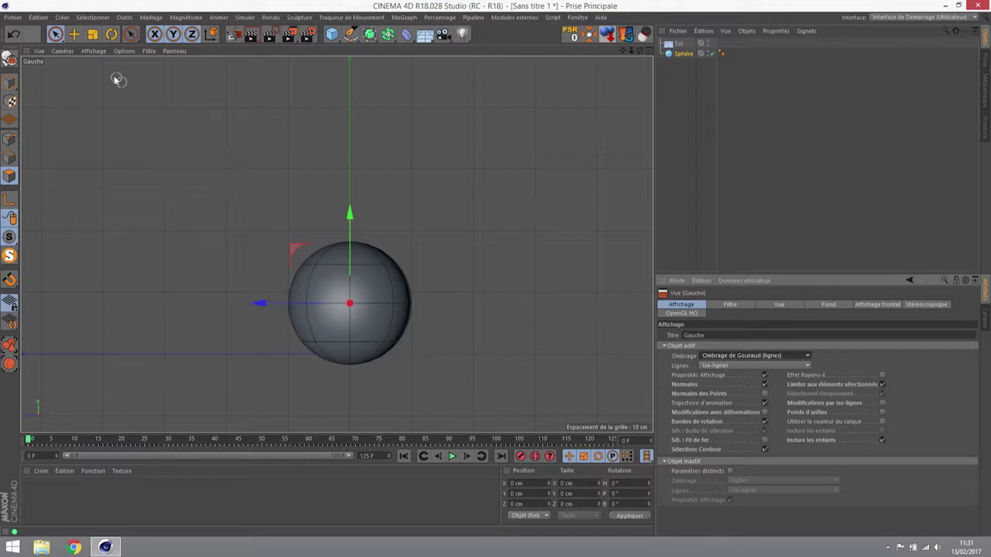
{"action": "left_click", "coordinate": [93, 51]}
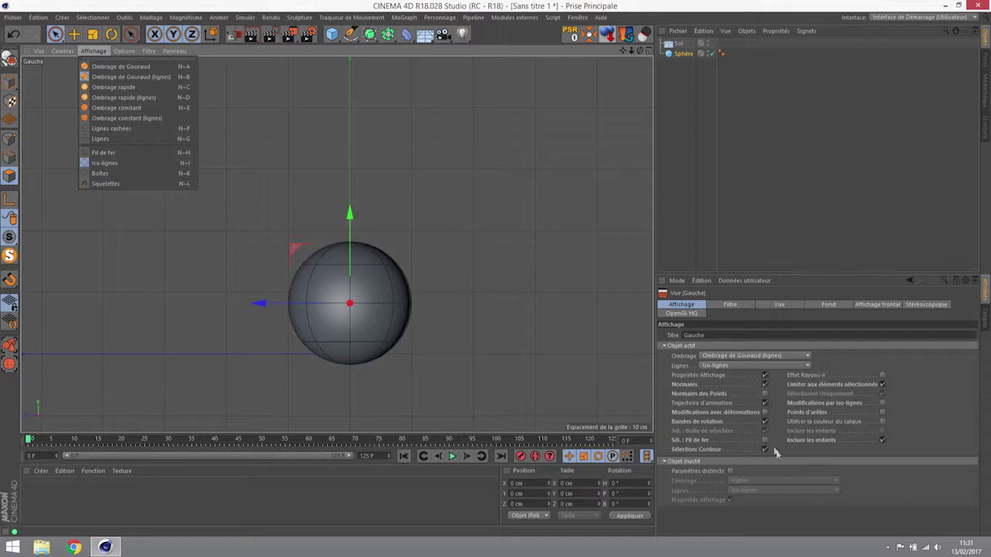
Step: Review the Gauche view's Filtre and Vue settings, and compare its Projection setting with the available camera views
{"action": "left_click", "coordinate": [730, 304]}
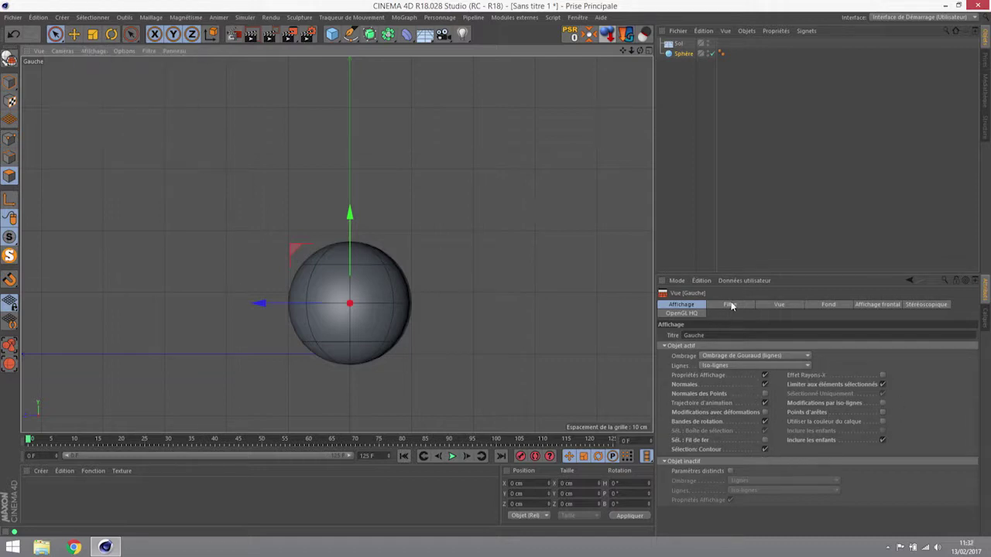
{"action": "left_click", "coordinate": [730, 305]}
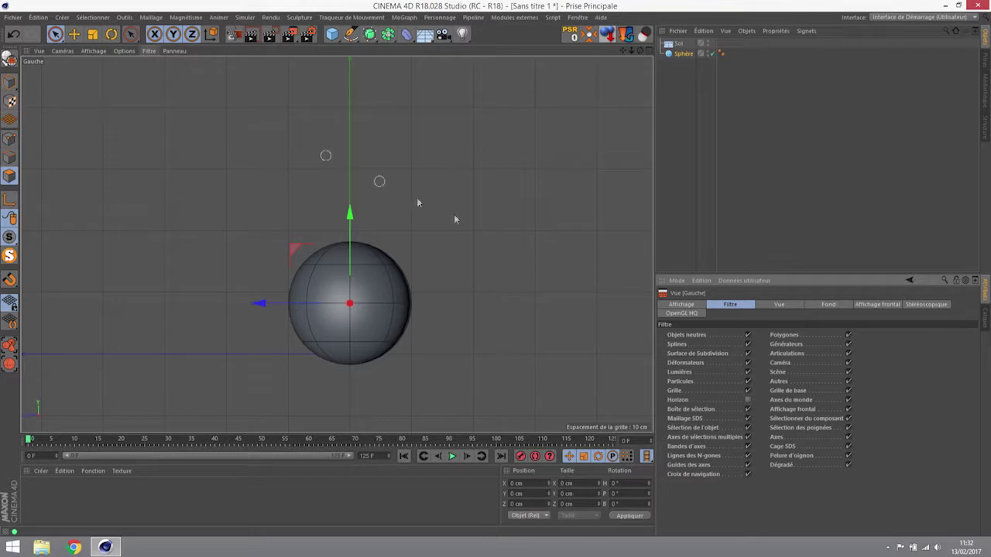
{"action": "left_click", "coordinate": [781, 304]}
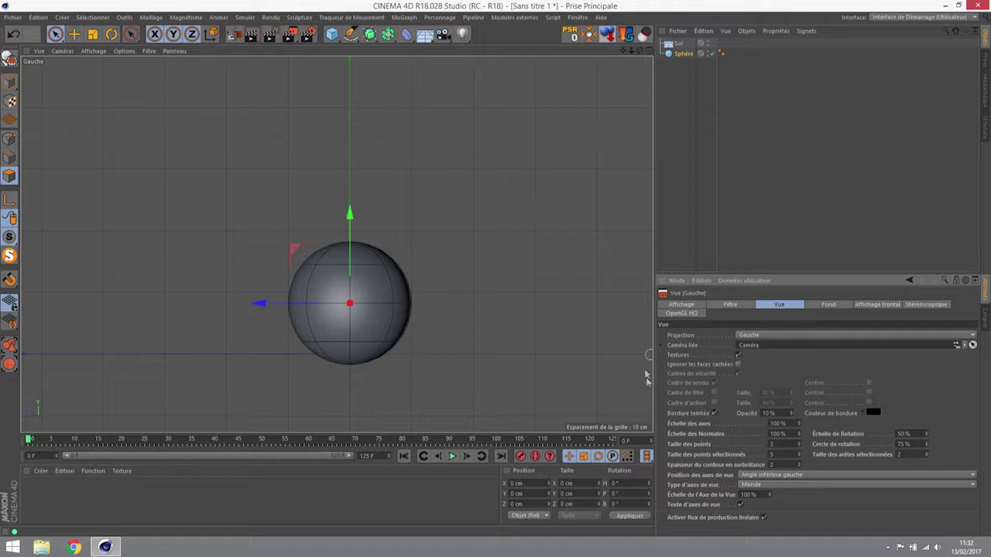
{"action": "left_click", "coordinate": [60, 51]}
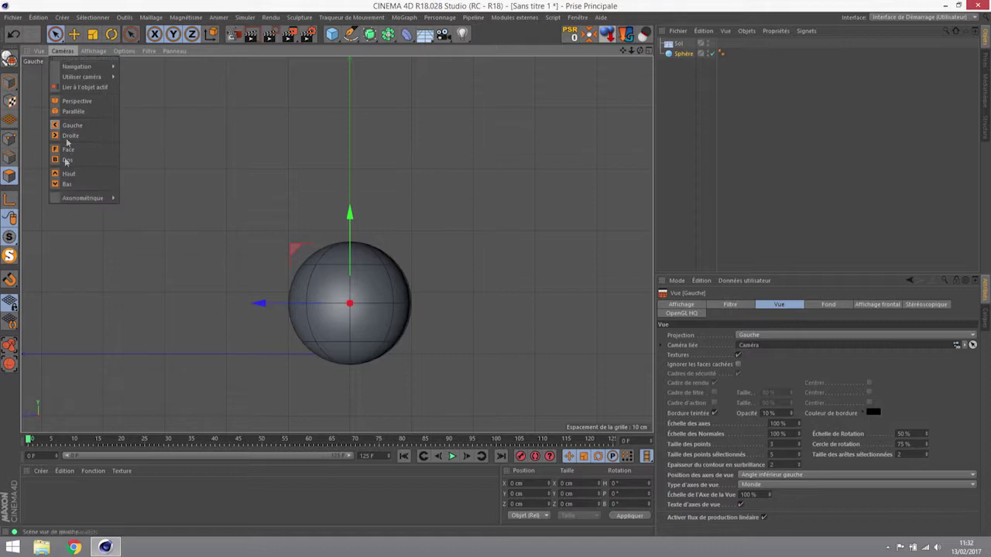
{"action": "mouse_move", "coordinate": [83, 198]}
Step: Start choosing a background image in the Gauche view's Fond settings and browse to the DATA (D:) drive
{"action": "left_click", "coordinate": [832, 306]}
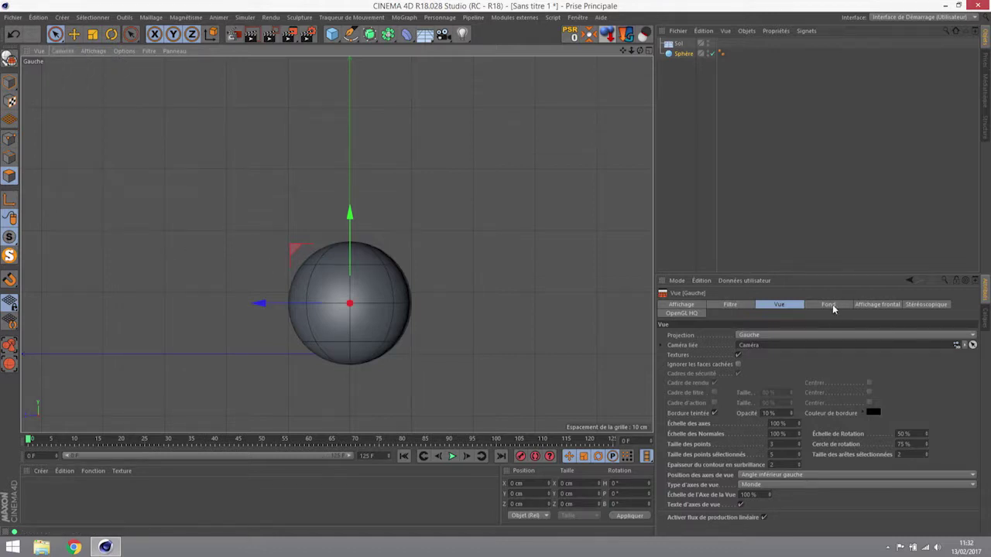
{"action": "left_click", "coordinate": [832, 306]}
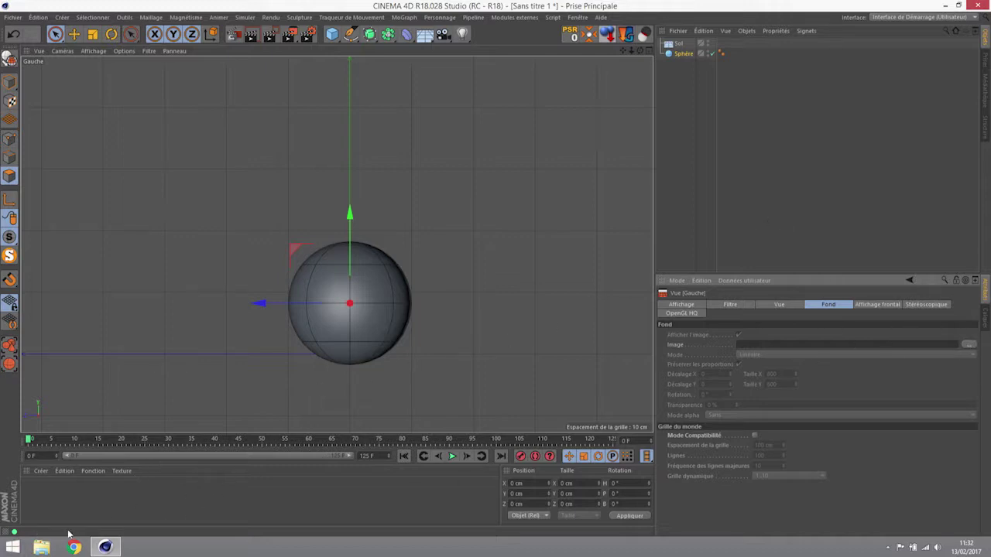
{"action": "left_click", "coordinate": [969, 345]}
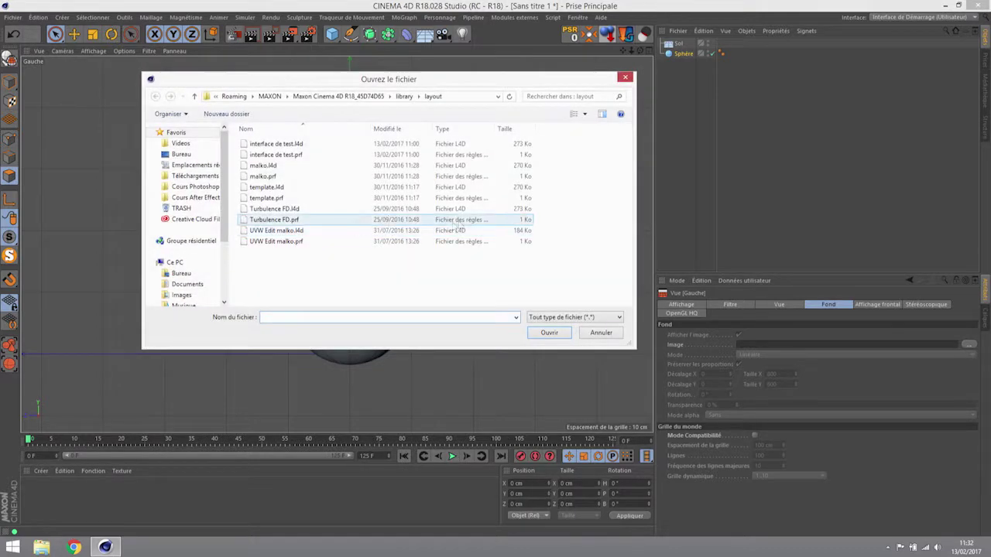
{"action": "left_click", "coordinate": [269, 100]}
{"action": "left_click", "coordinate": [244, 98]}
{"action": "left_click", "coordinate": [233, 99]}
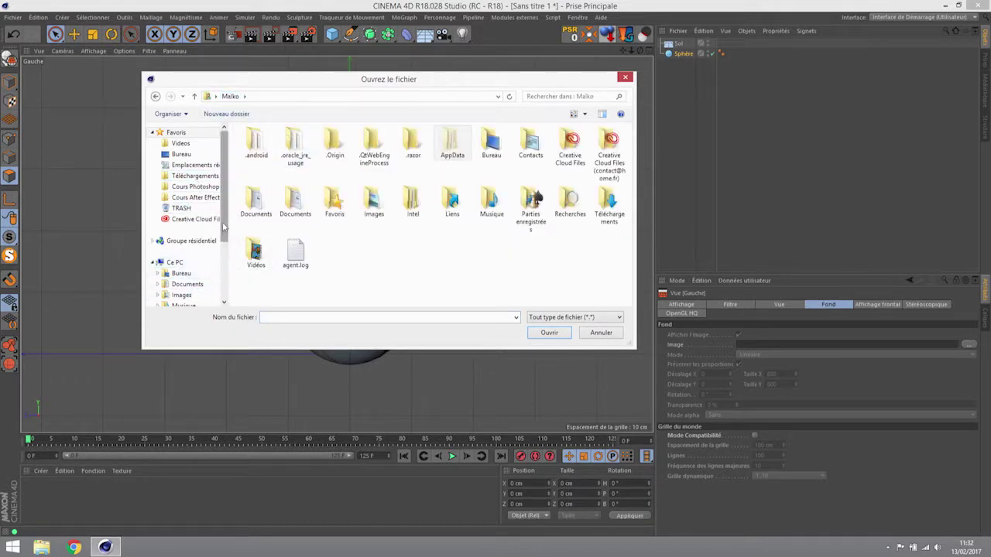
{"action": "scroll", "coordinate": [164, 286], "scroll_direction": "down", "scroll_amount": 3}
{"action": "left_click", "coordinate": [185, 257]}
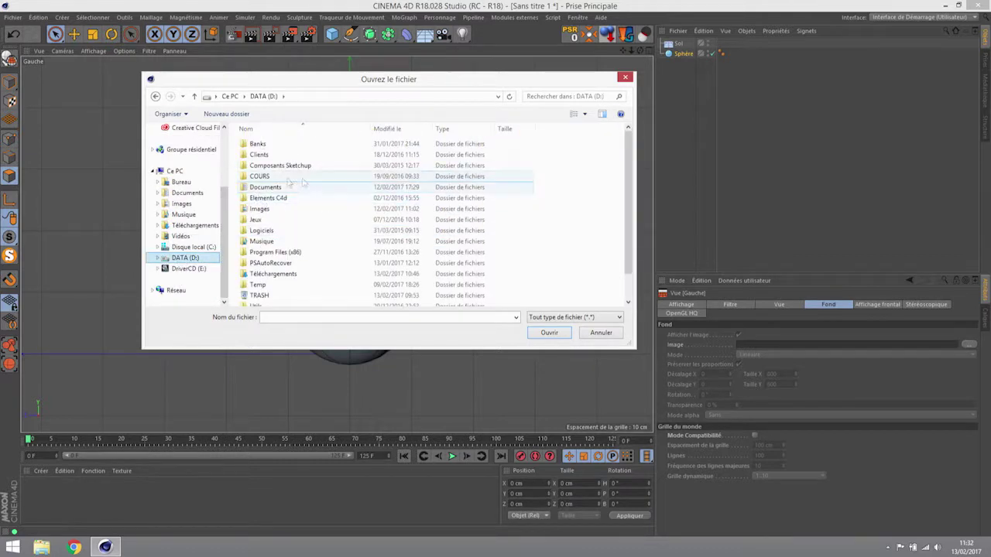
Step: Load ampoule-442414-1909.jpg from the Elements C4d\Objets\Ampoule folder as the Gauche view's background image
{"action": "double_click", "coordinate": [264, 198]}
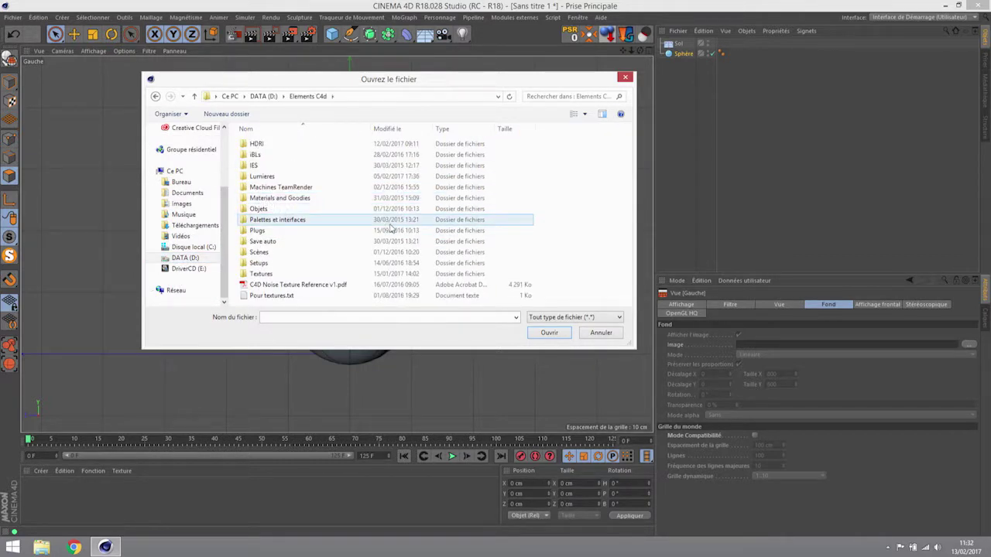
{"action": "double_click", "coordinate": [259, 209]}
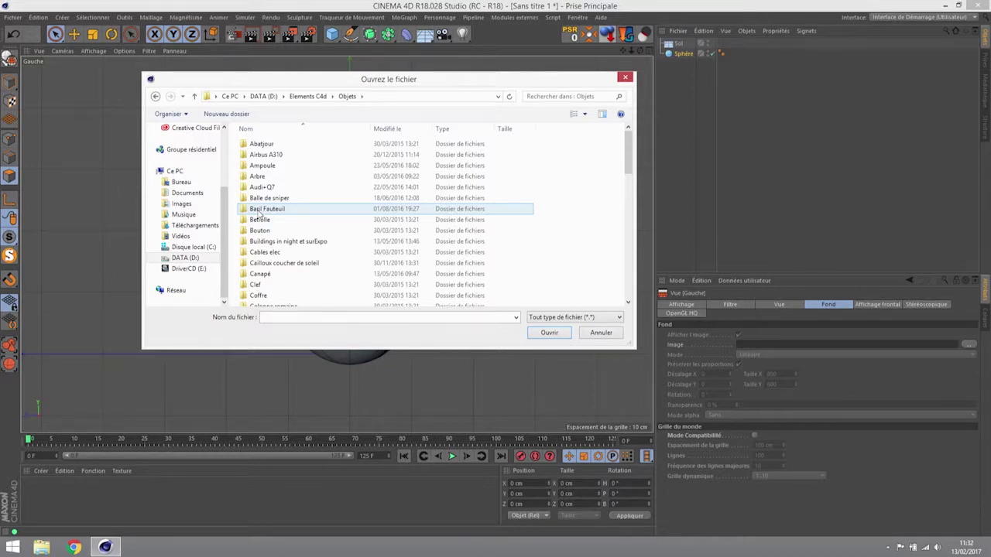
{"action": "double_click", "coordinate": [258, 166]}
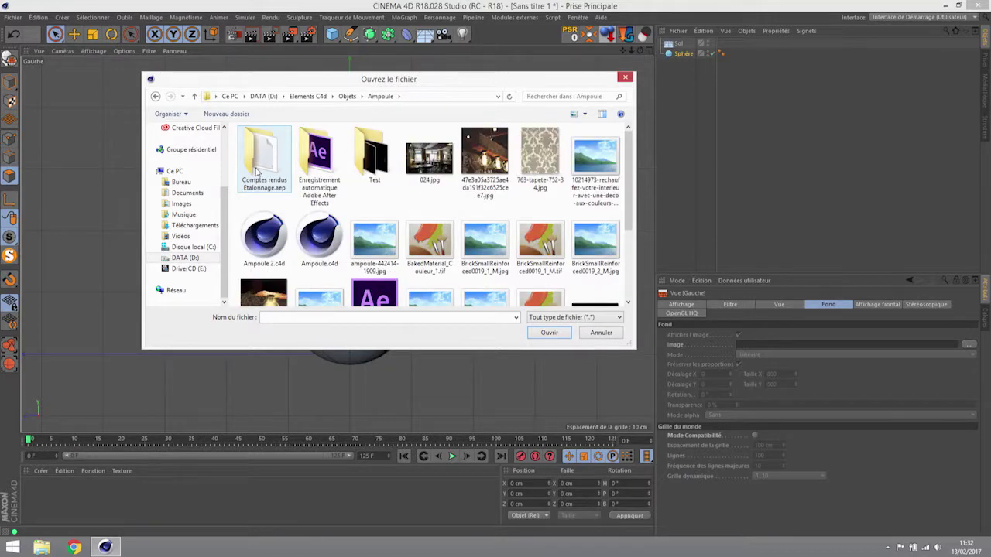
{"action": "scroll", "coordinate": [375, 247], "scroll_direction": "down", "scroll_amount": 1}
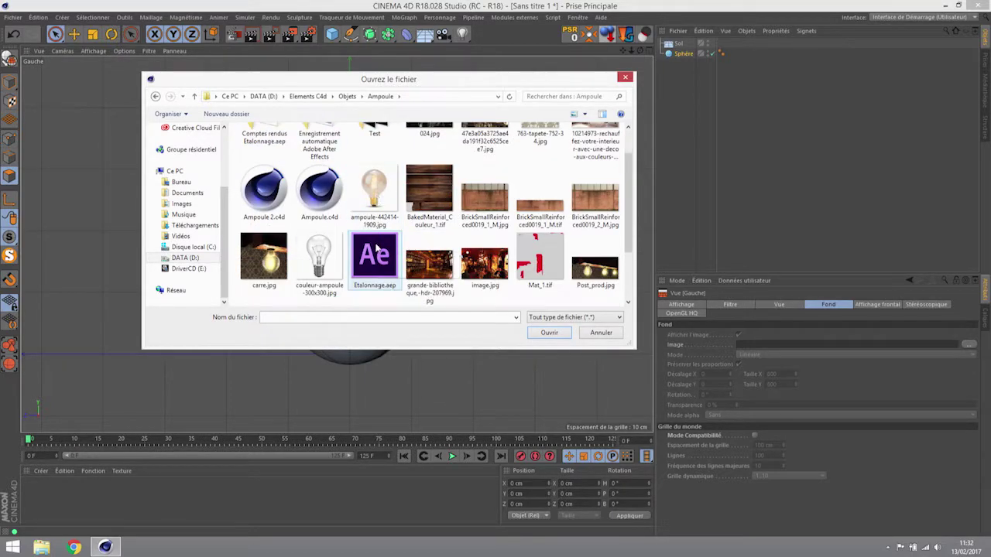
{"action": "left_click", "coordinate": [380, 193]}
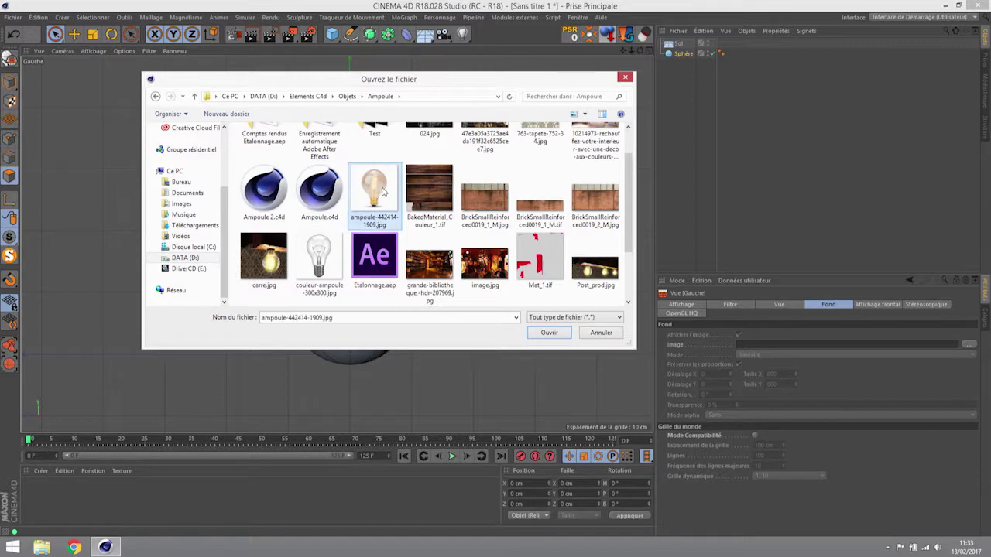
{"action": "left_click", "coordinate": [549, 332]}
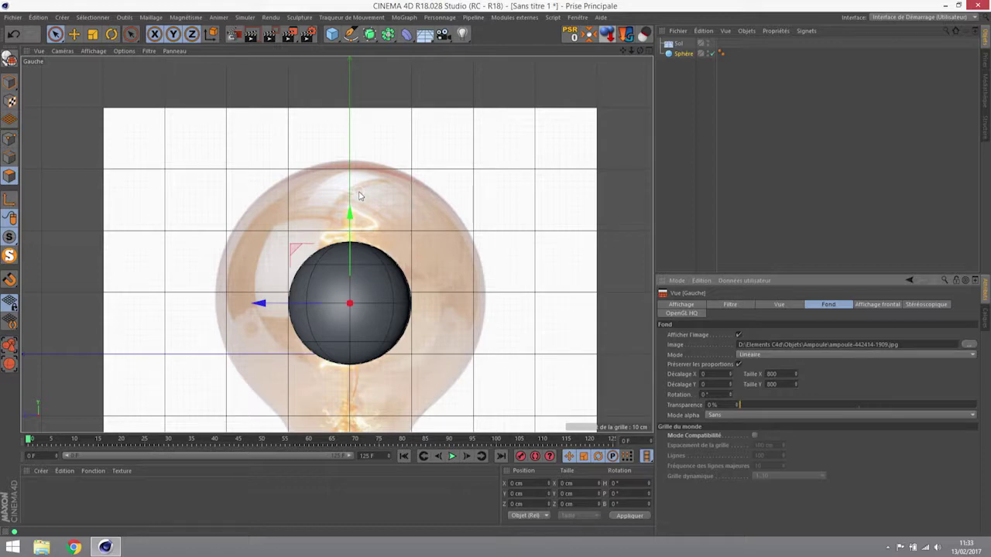
Step: Raise the sphere and enlarge its Rayon to 219 cm to match the bulb's glass, and switch the view's display to Lignes
{"action": "scroll", "coordinate": [353, 246], "scroll_direction": "down", "scroll_amount": 4}
{"action": "scroll", "coordinate": [350, 263], "scroll_direction": "up", "scroll_amount": 2}
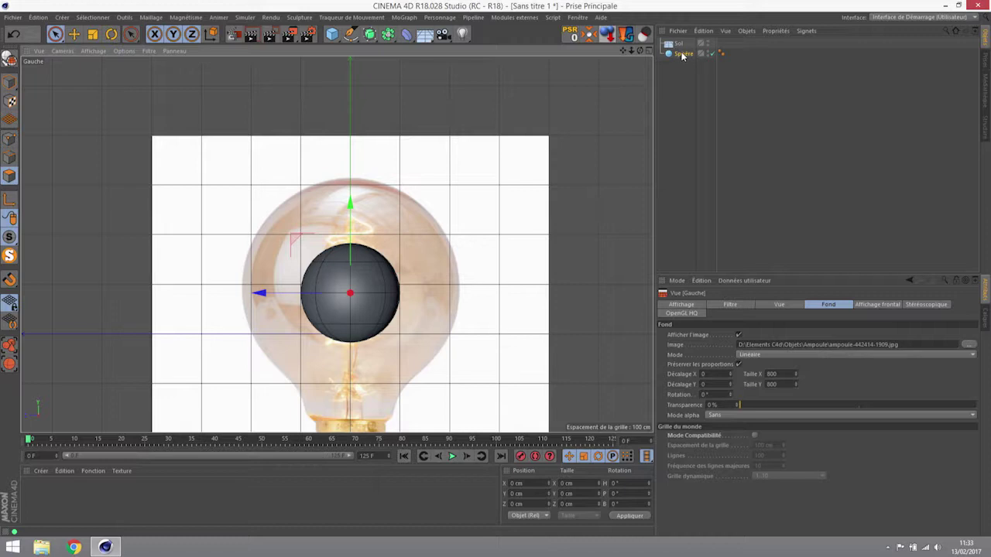
{"action": "left_click", "coordinate": [683, 55]}
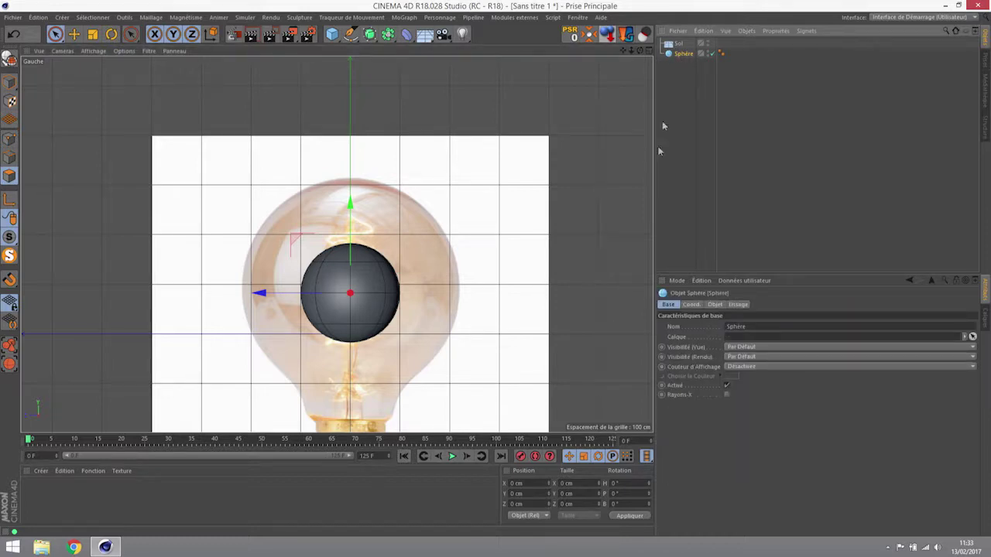
{"action": "left_click", "coordinate": [715, 305]}
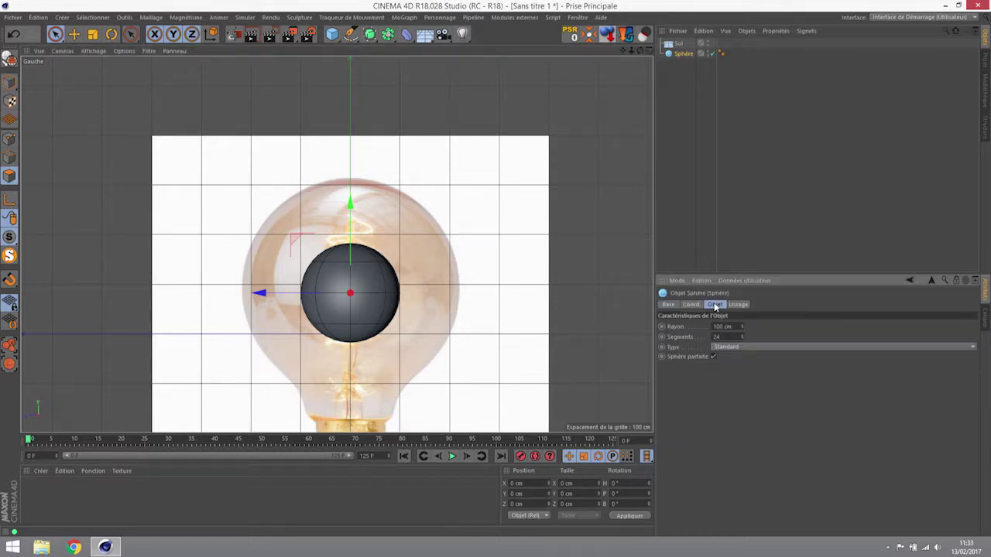
{"action": "mouse_move", "coordinate": [741, 329]}
{"action": "left_mouse_down"}
{"action": "mouse_move", "coordinate": [741, 312]}
{"action": "mouse_move", "coordinate": [741, 327]}
{"action": "left_mouse_up"}
{"action": "left_click_drag", "start_coordinate": [350, 203], "coordinate": [351, 203]}
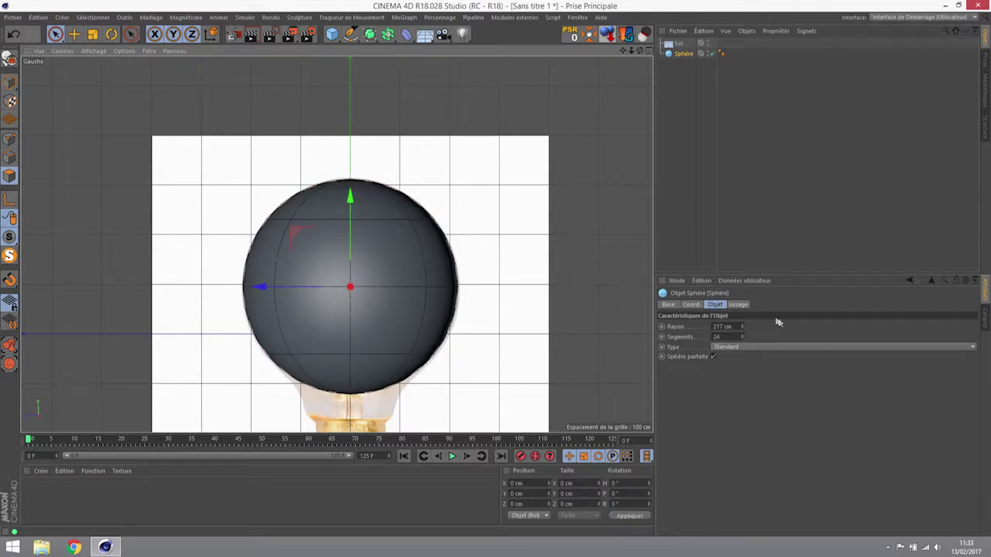
{"action": "left_click_drag", "start_coordinate": [741, 322], "coordinate": [742, 319]}
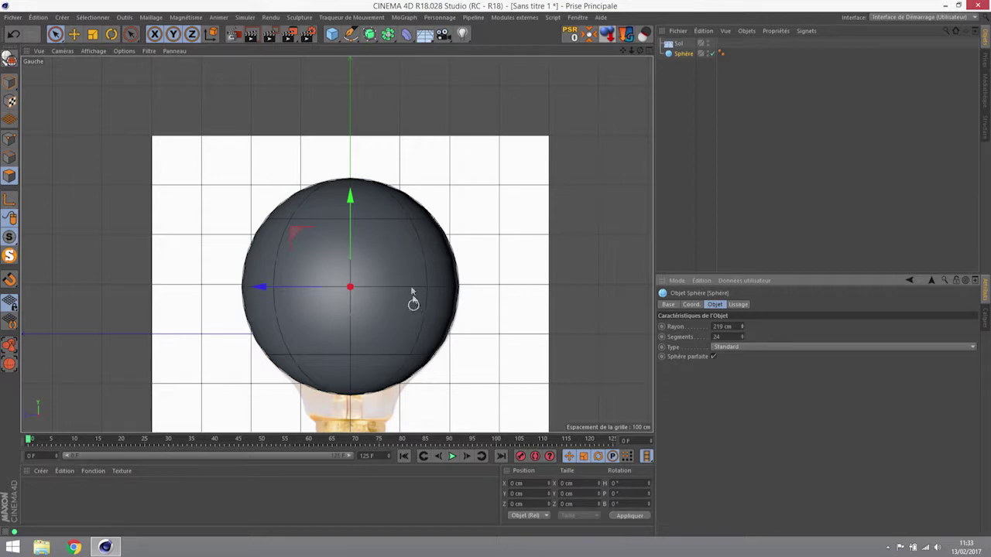
{"action": "left_click", "coordinate": [94, 51]}
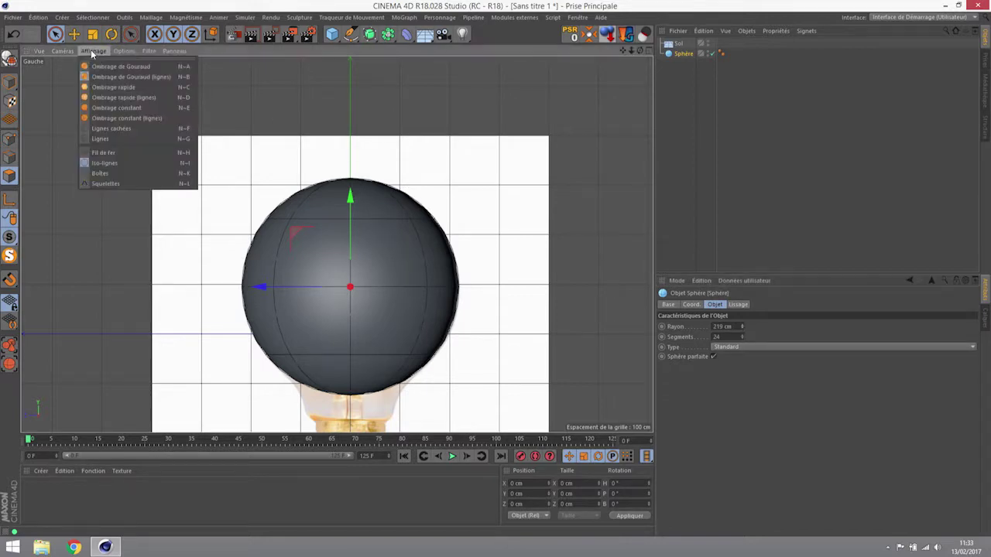
{"action": "left_click", "coordinate": [101, 138]}
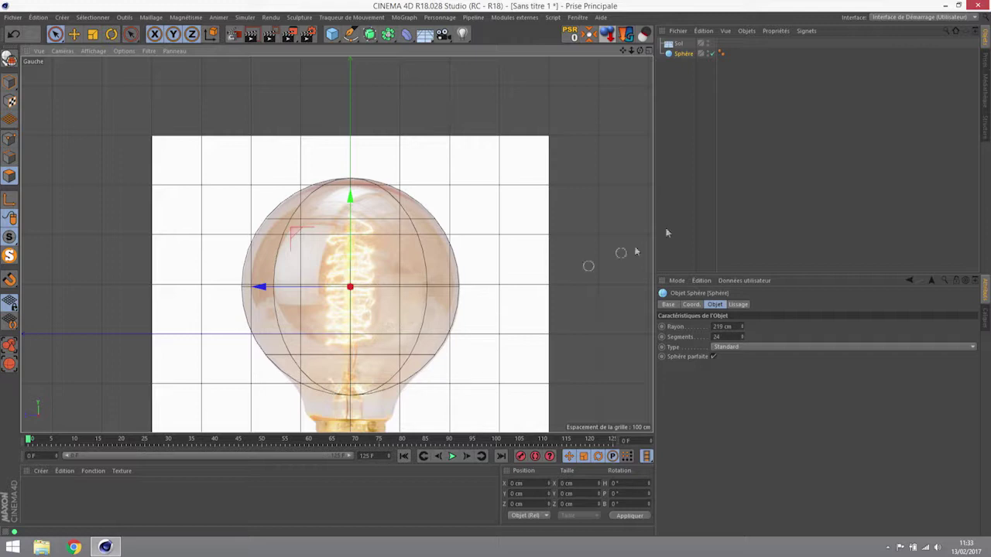
Step: Set the background image's Décalage to X -7 and Y 22 and its Taille to 796, testing Transparence and returning it to 0 %
{"action": "left_click", "coordinate": [93, 52]}
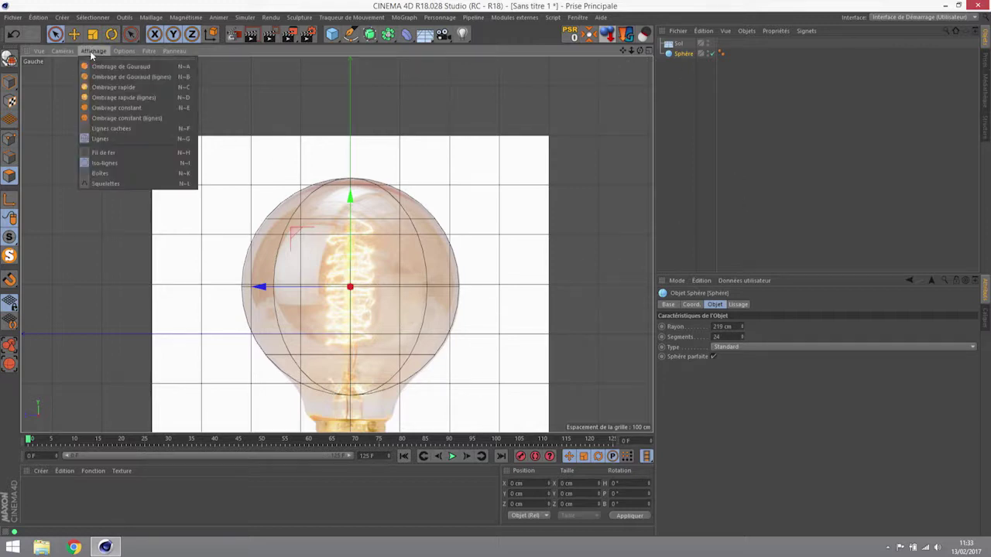
{"action": "mouse_move", "coordinate": [121, 53]}
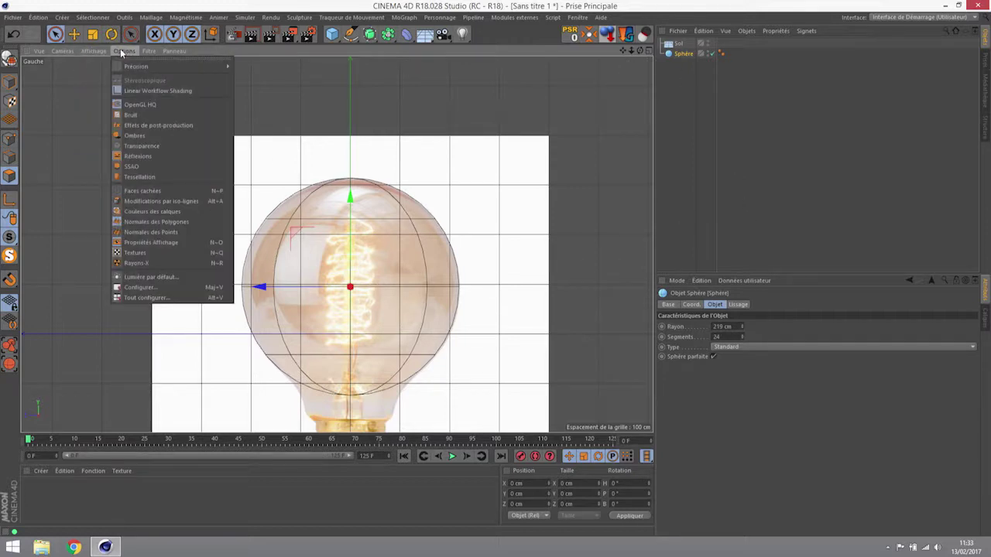
{"action": "left_click", "coordinate": [140, 288]}
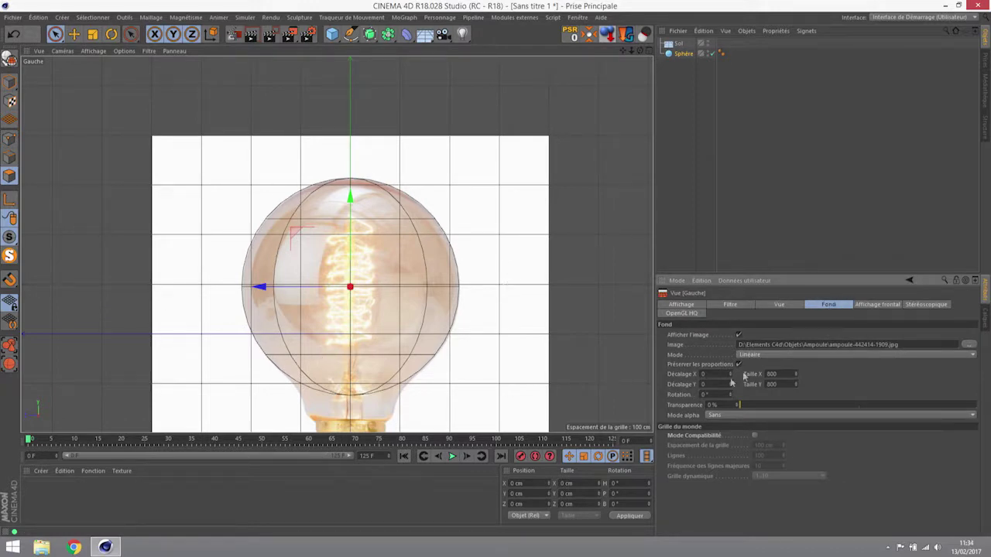
{"action": "mouse_move", "coordinate": [730, 374]}
{"action": "left_mouse_down"}
{"action": "mouse_move", "coordinate": [742, 375]}
{"action": "mouse_move", "coordinate": [715, 375]}
{"action": "mouse_move", "coordinate": [753, 384]}
{"action": "mouse_move", "coordinate": [714, 385]}
{"action": "mouse_move", "coordinate": [741, 374]}
{"action": "left_mouse_up"}
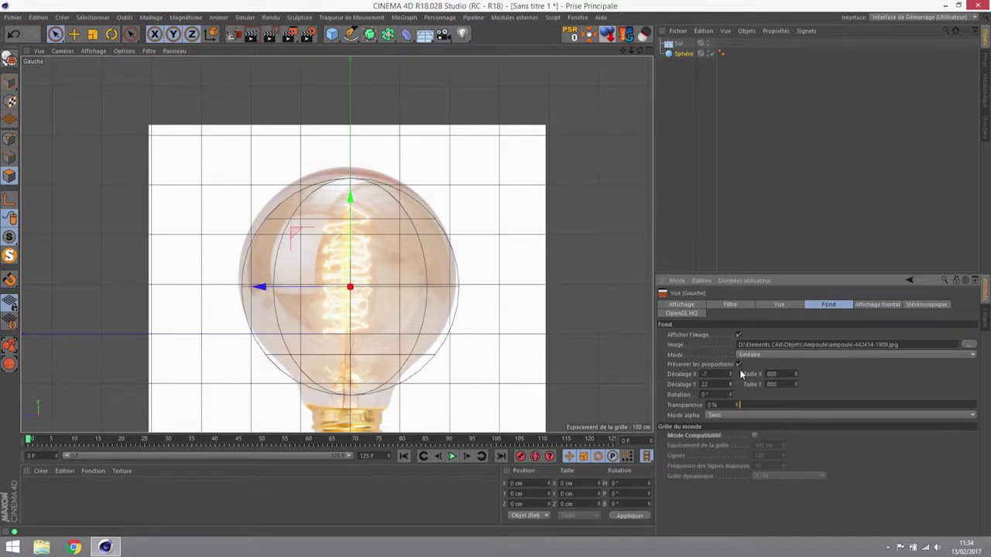
{"action": "left_click_drag", "start_coordinate": [795, 375], "coordinate": [792, 374]}
{"action": "left_click_drag", "start_coordinate": [739, 404], "coordinate": [930, 397]}
{"action": "left_click_drag", "start_coordinate": [919, 402], "coordinate": [663, 404]}
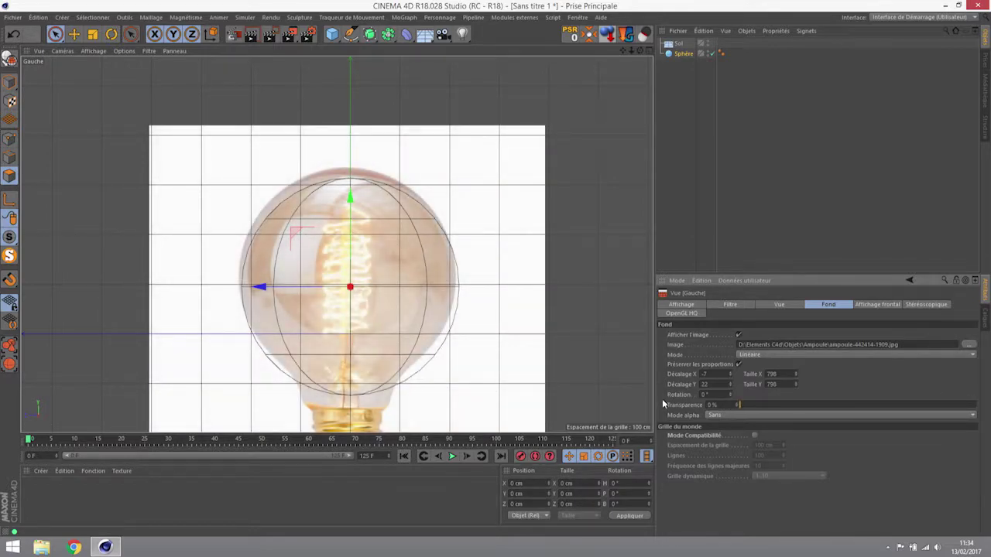
Step: Try the Nom de l'objet information in the Affichage frontal settings by selecting Sol and Sphère, and switch it off again
{"action": "left_click", "coordinate": [876, 305]}
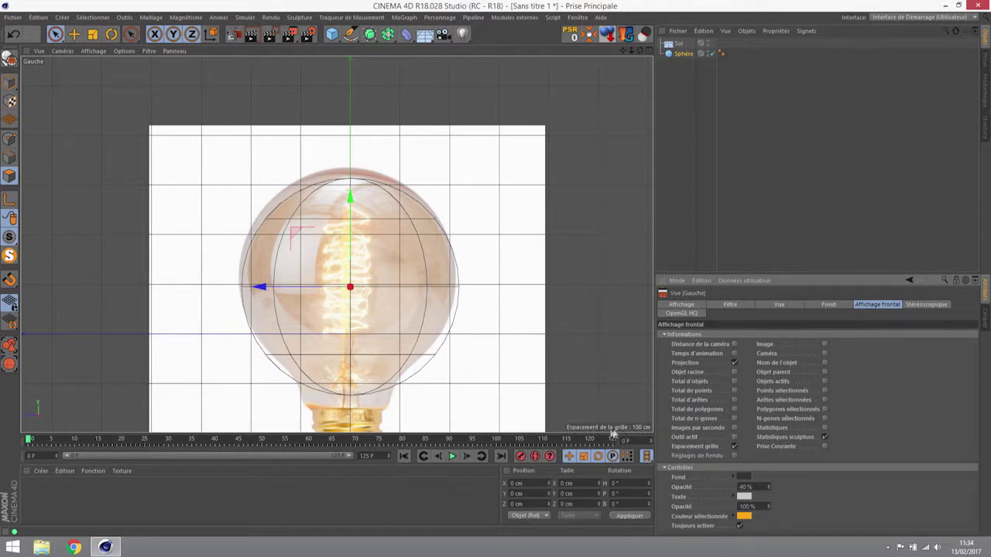
{"action": "left_click", "coordinate": [734, 363]}
{"action": "left_click", "coordinate": [826, 363]}
{"action": "left_click", "coordinate": [679, 44]}
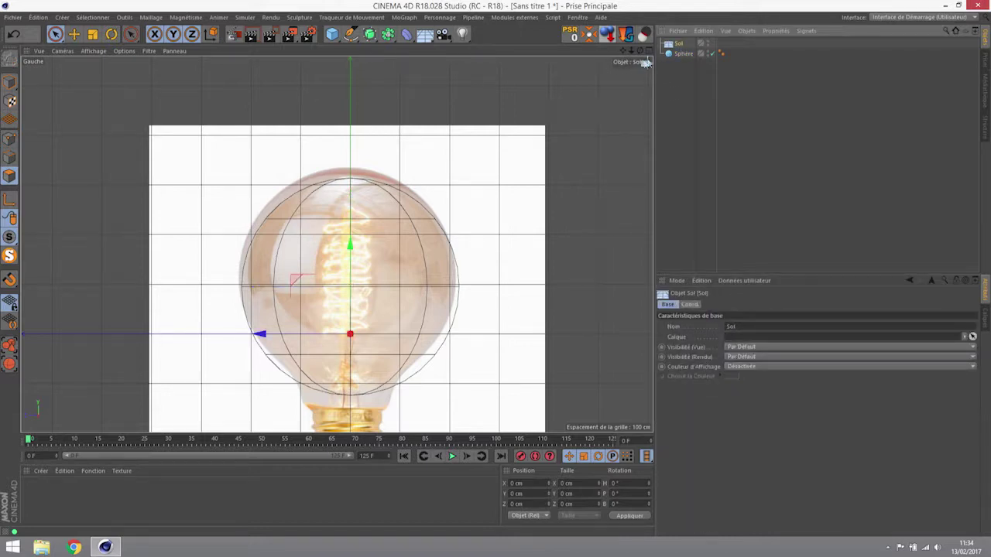
{"action": "left_click", "coordinate": [683, 53]}
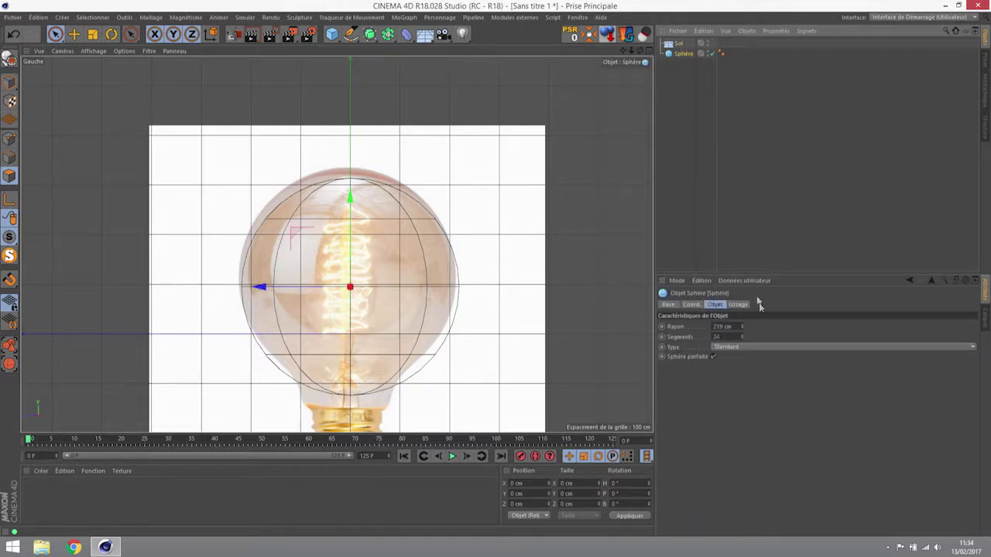
{"action": "left_click", "coordinate": [122, 51]}
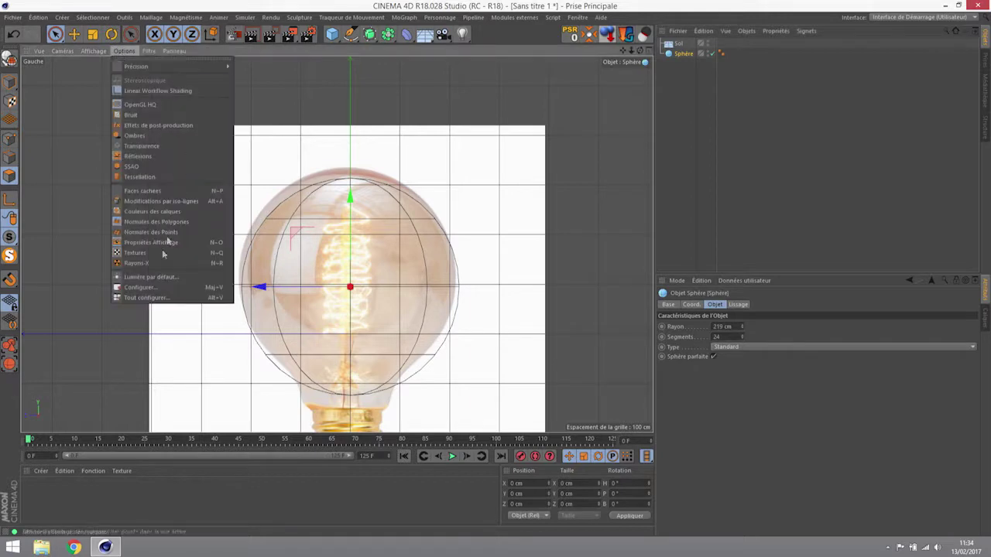
{"action": "left_click", "coordinate": [151, 288]}
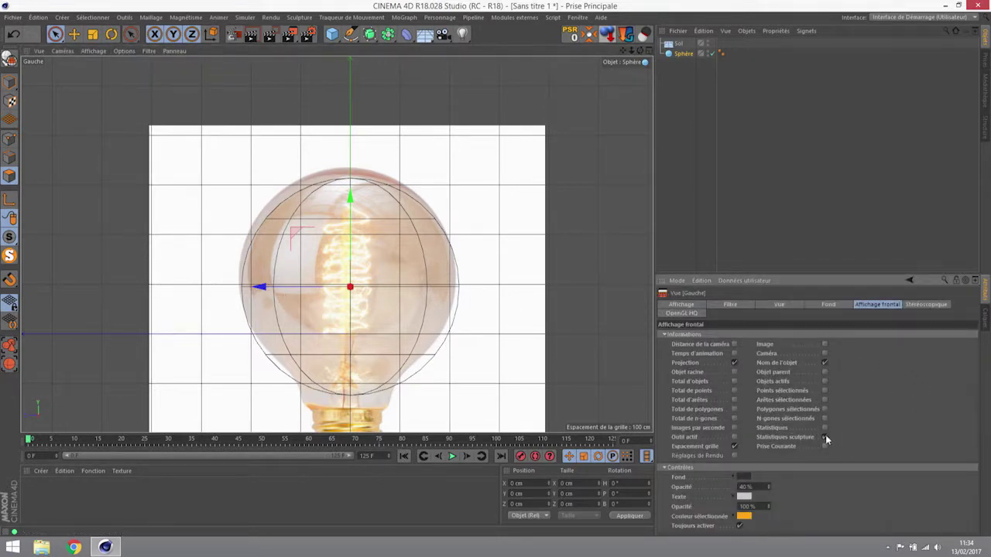
{"action": "left_click", "coordinate": [824, 363]}
Step: View the Gauche view's Stéréoscopique and OpenGL HQ settings, and show the list of display modes
{"action": "left_click", "coordinate": [925, 305]}
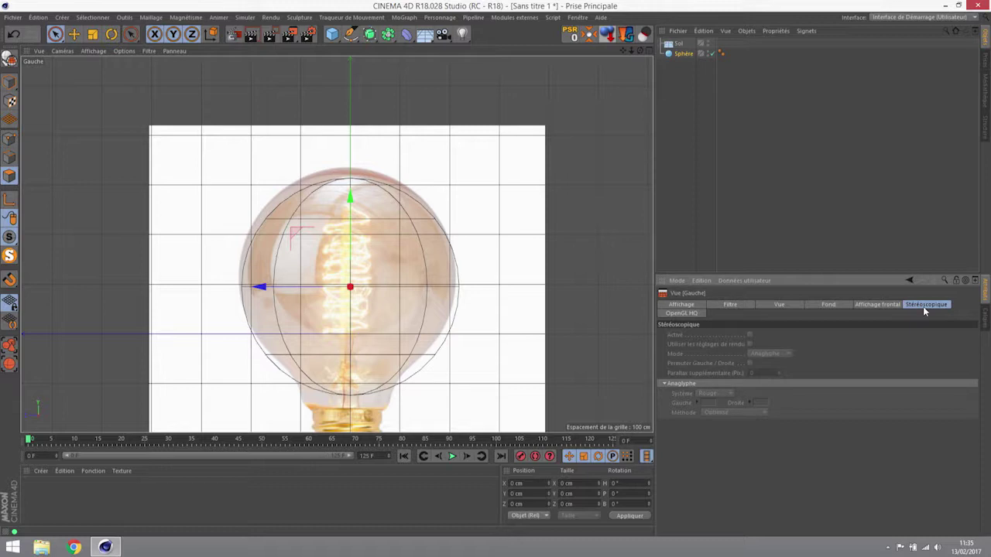
{"action": "left_click", "coordinate": [675, 315]}
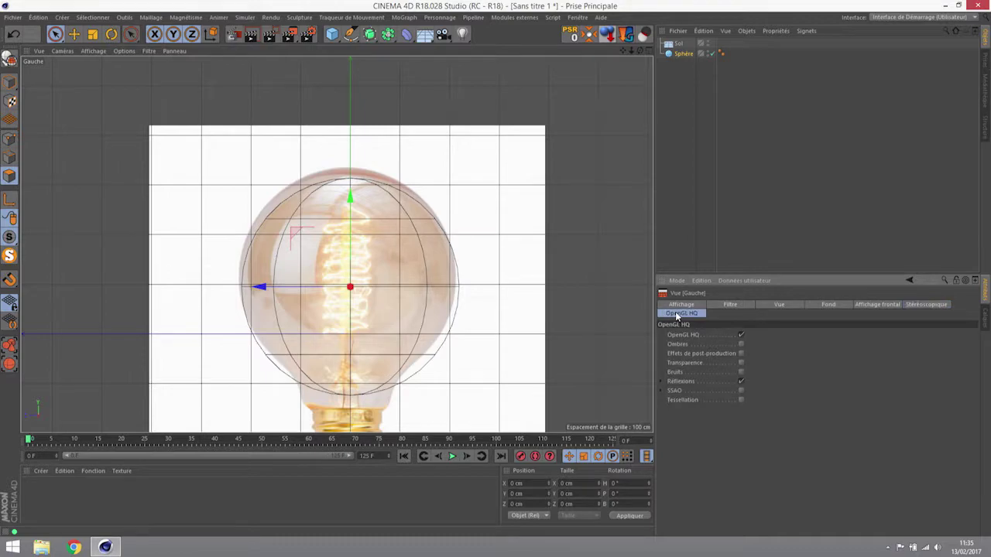
{"action": "left_click", "coordinate": [93, 50]}
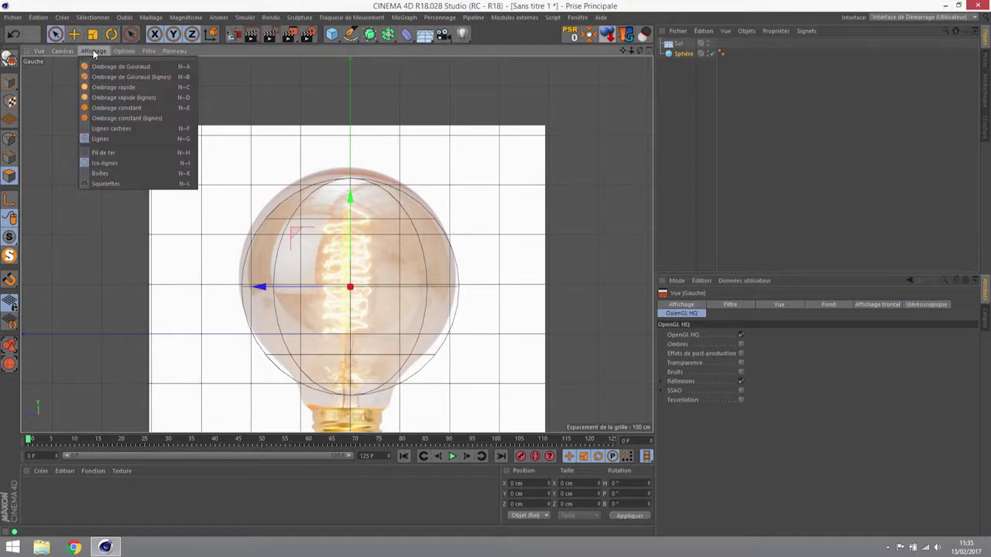